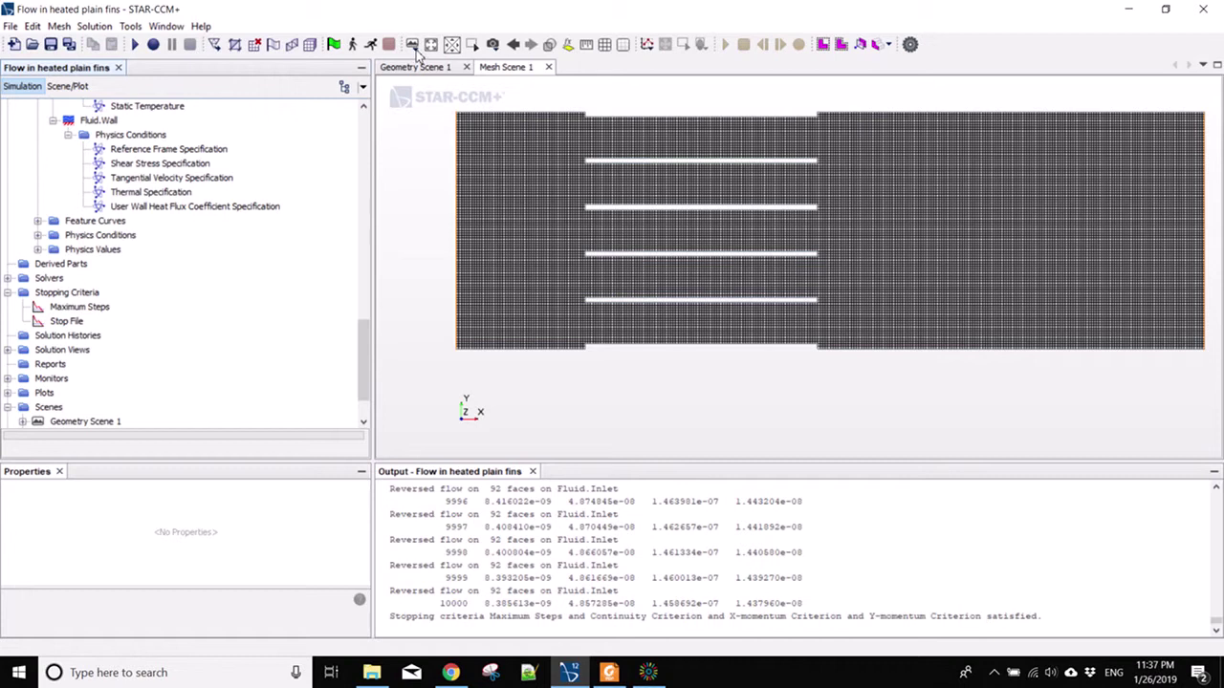
- Create a scalar scene that displays the Temperature field function on the fluid domain
{"action": "left_click", "coordinate": [413, 44]}
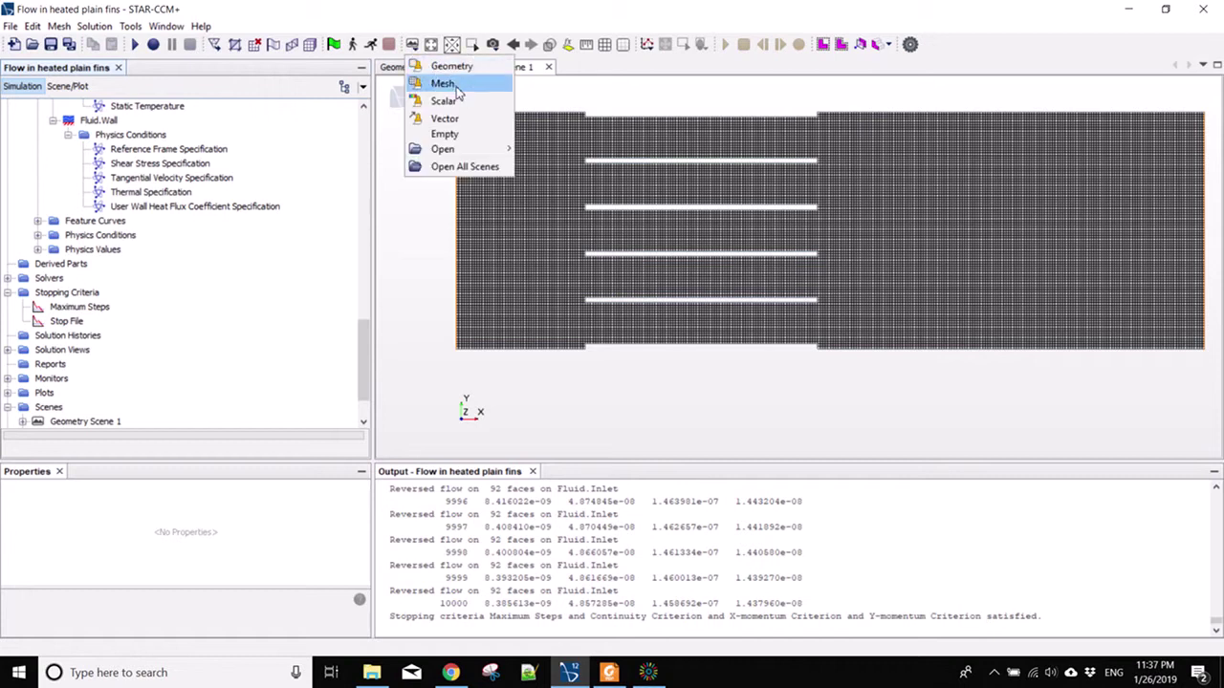
{"action": "left_click", "coordinate": [485, 105]}
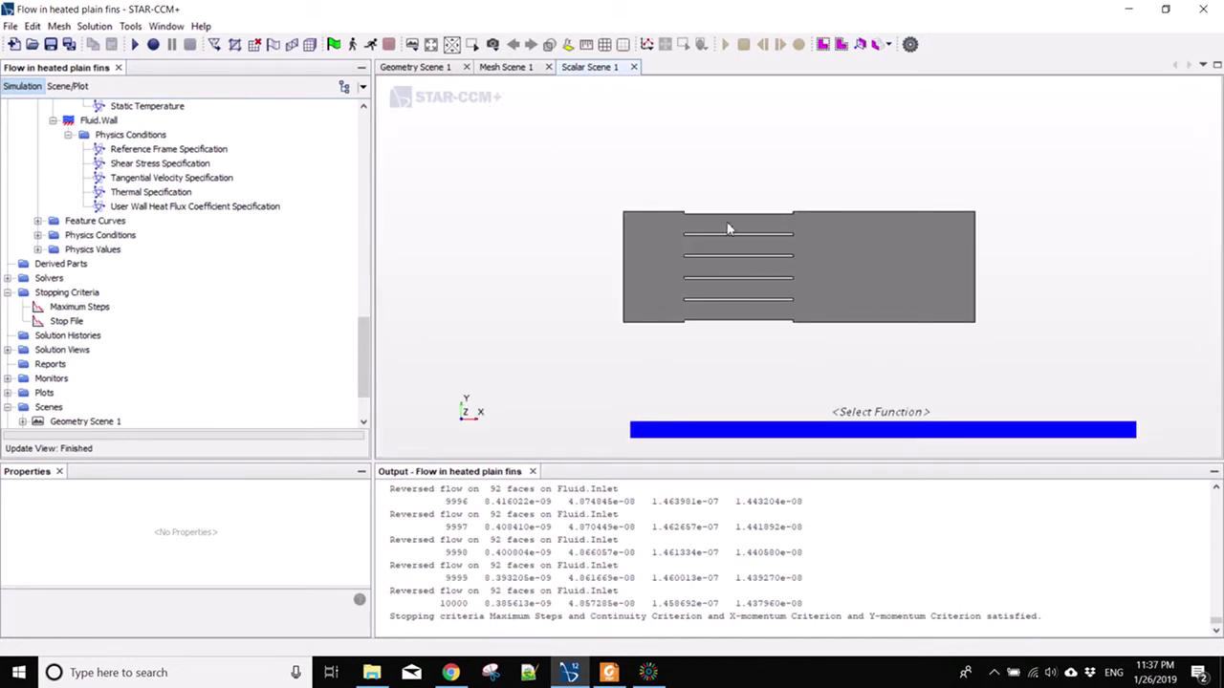
{"action": "left_click", "coordinate": [874, 430]}
{"action": "scroll", "coordinate": [978, 553], "scroll_direction": "down", "scroll_amount": 4}
{"action": "scroll", "coordinate": [974, 543], "scroll_direction": "down", "scroll_amount": 5}
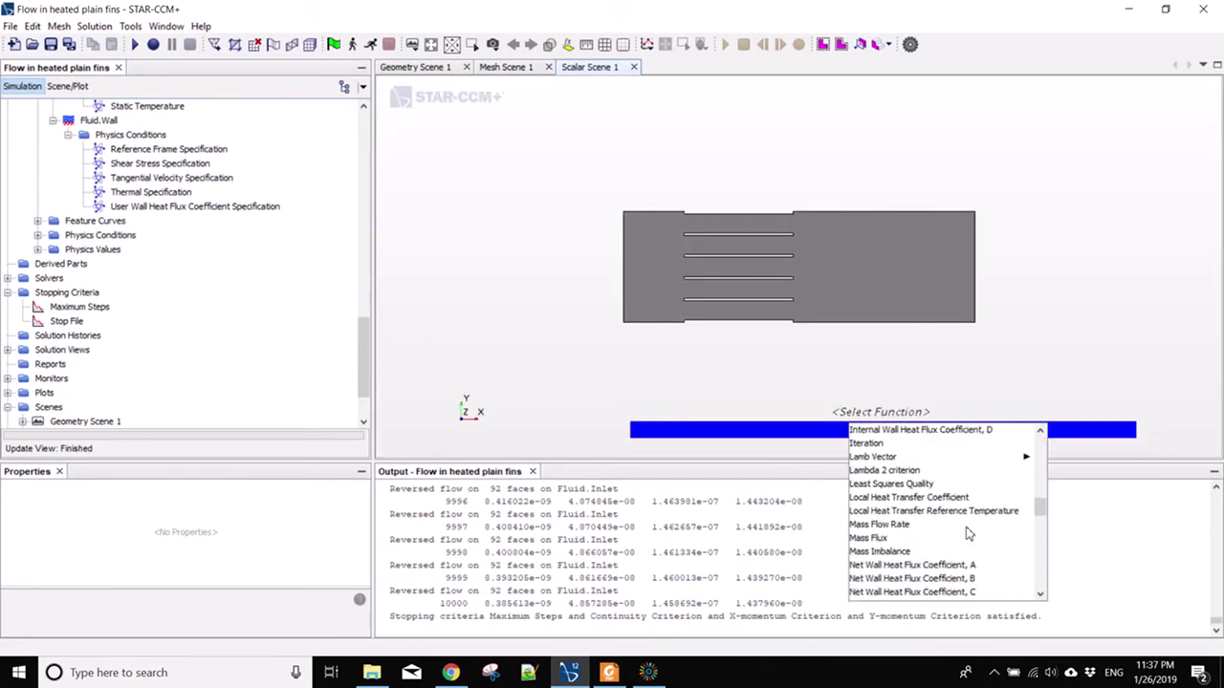
{"action": "scroll", "coordinate": [951, 507], "scroll_direction": "down", "scroll_amount": 4}
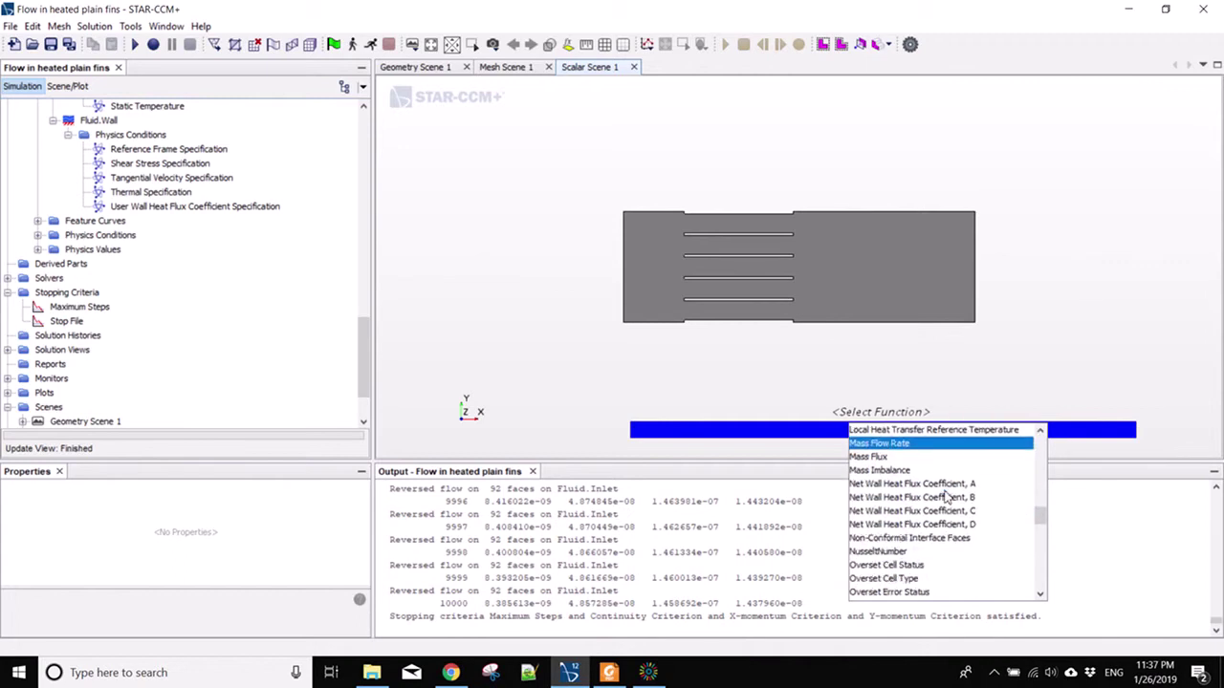
{"action": "scroll", "coordinate": [947, 497], "scroll_direction": "down", "scroll_amount": 6}
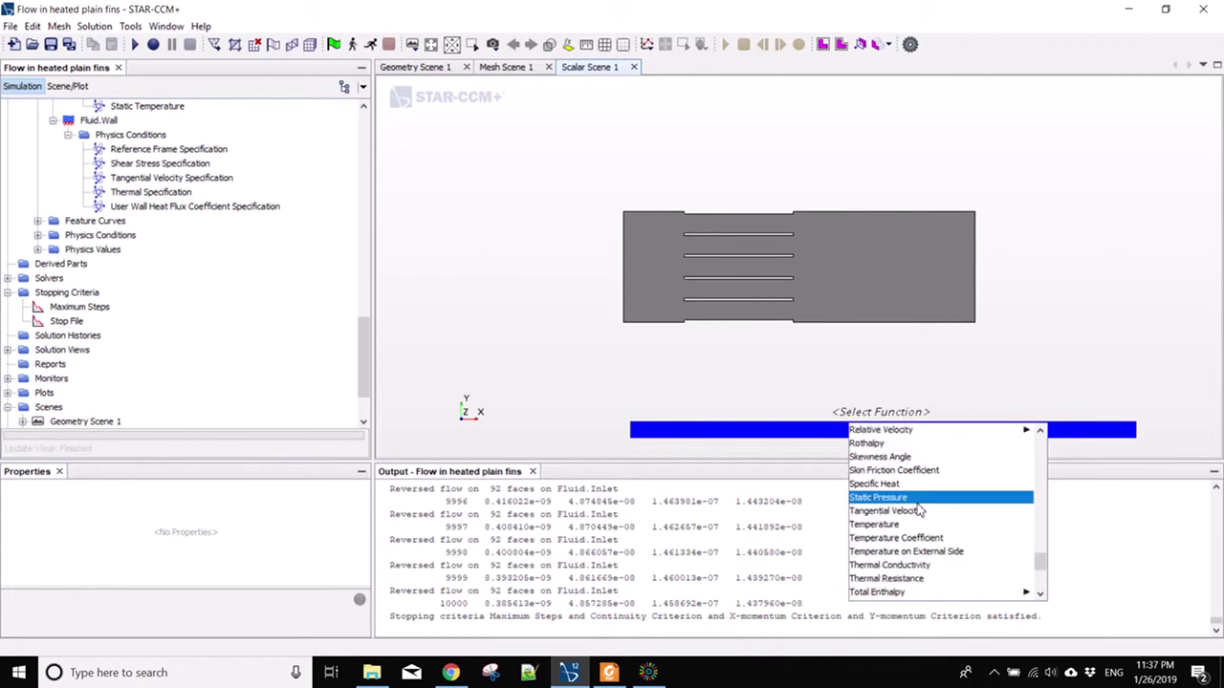
{"action": "left_click", "coordinate": [906, 525]}
{"action": "scroll", "coordinate": [752, 289], "scroll_direction": "up", "scroll_amount": 3}
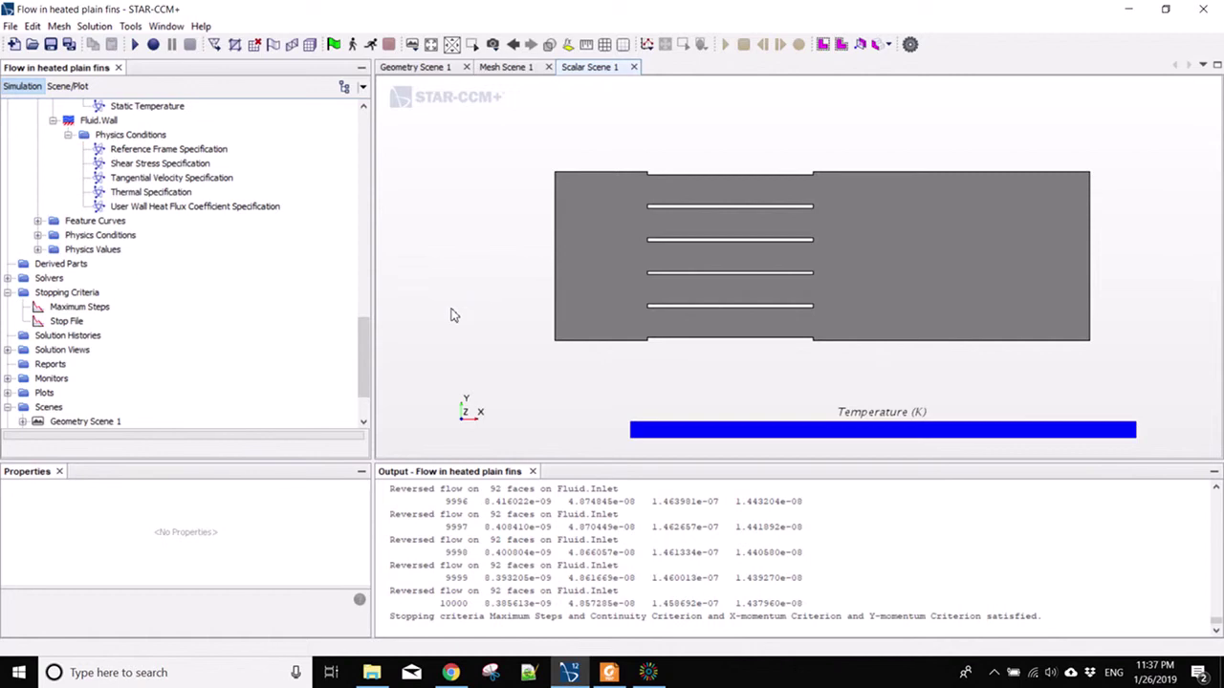
- Check the initial pressure, static temperature and velocity of the Physics 1 continuum, and initialize the solution
{"action": "left_click_drag", "start_coordinate": [364, 343], "coordinate": [382, 205]}
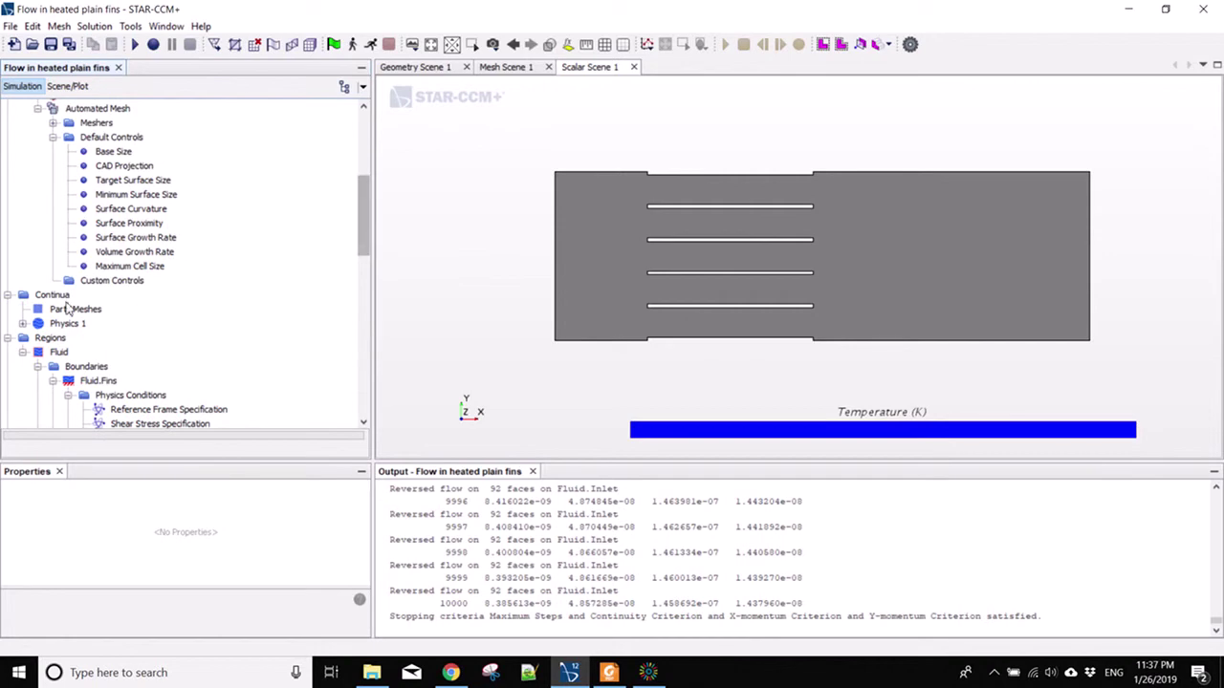
{"action": "left_click", "coordinate": [22, 324]}
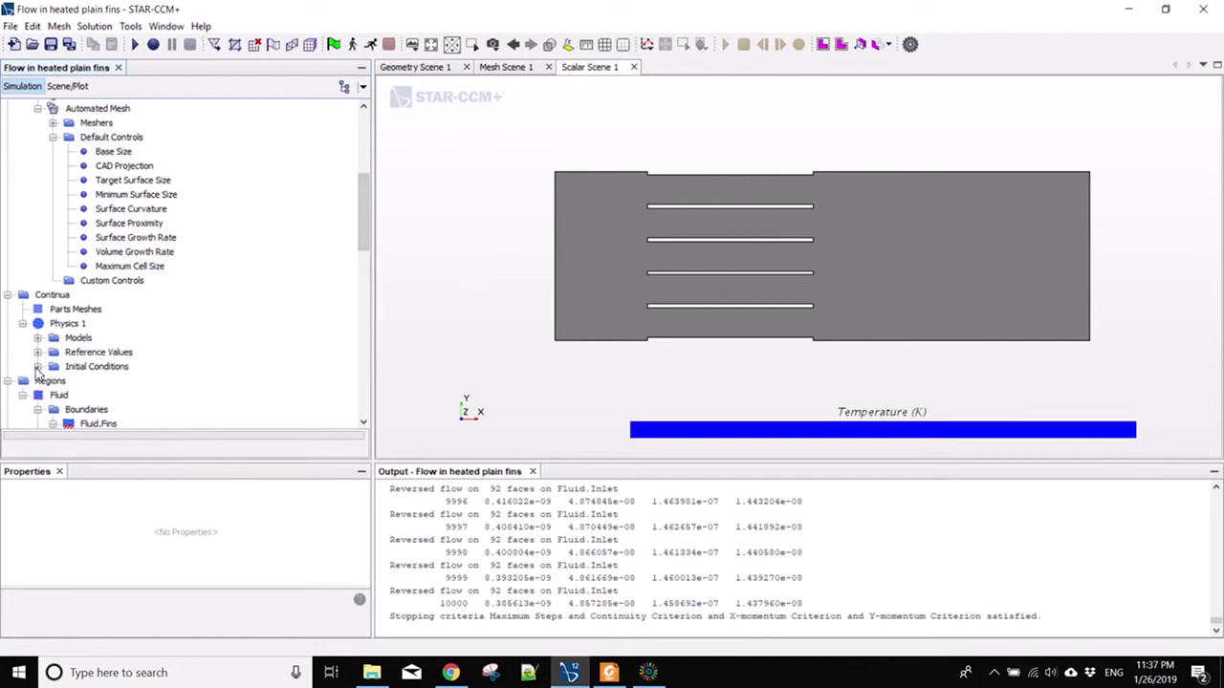
{"action": "left_click", "coordinate": [38, 367]}
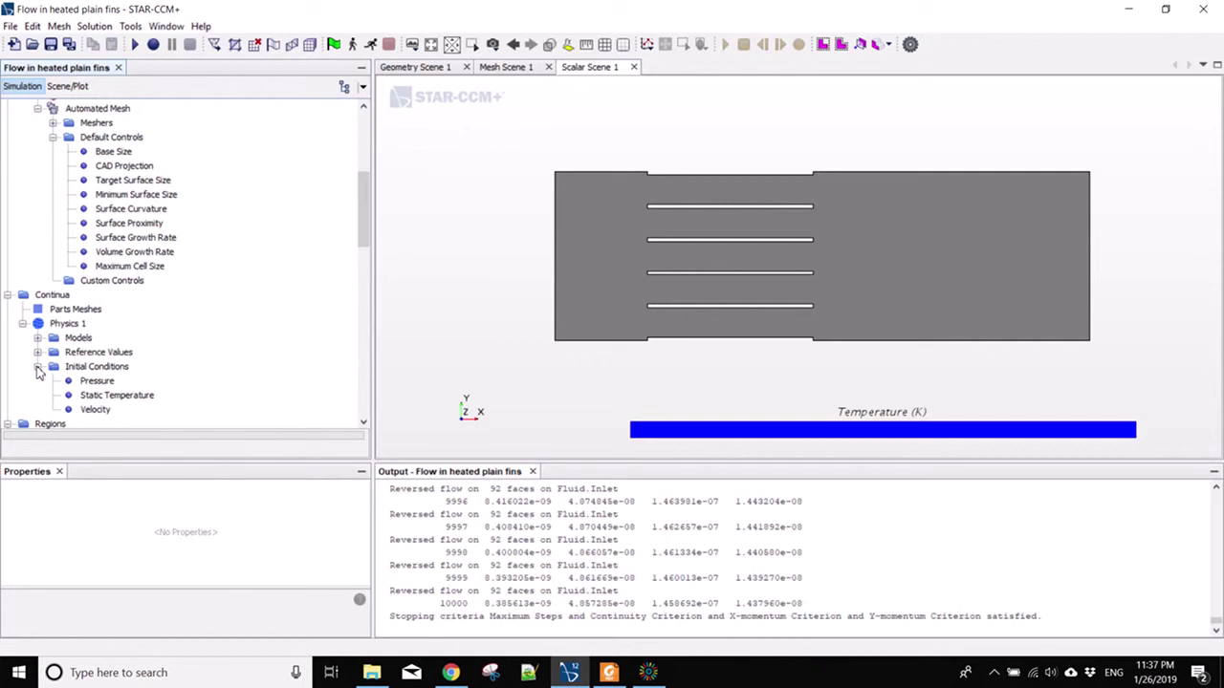
{"action": "left_click", "coordinate": [100, 382]}
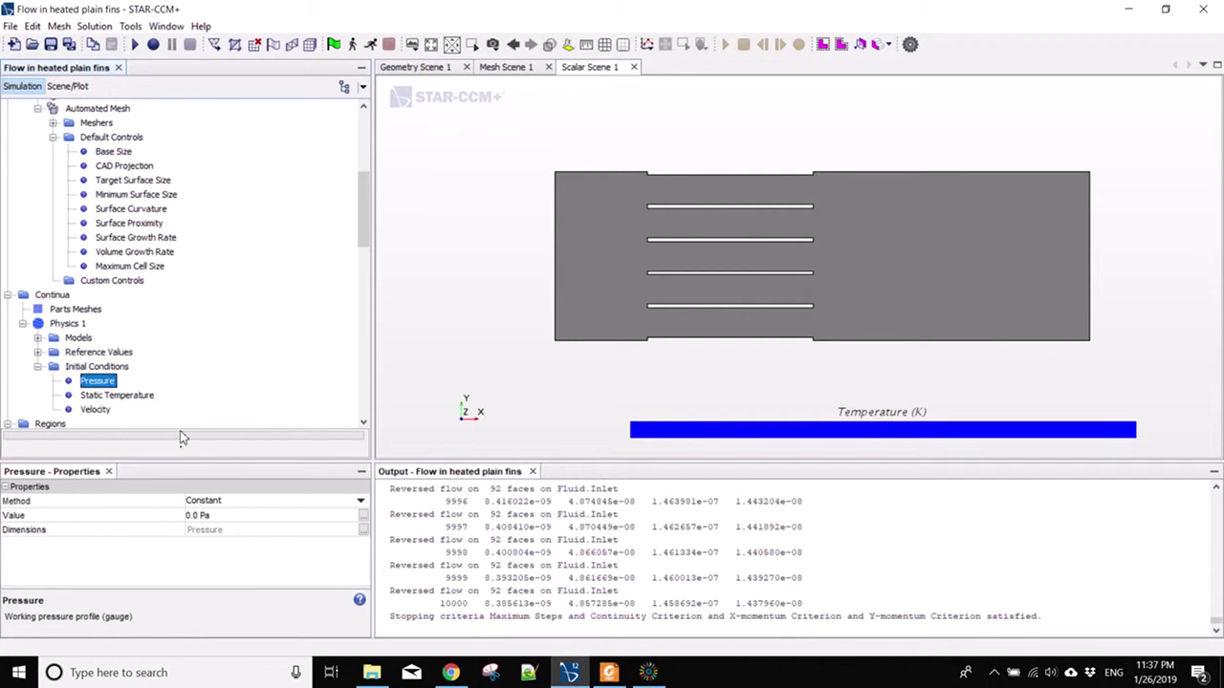
{"action": "left_click", "coordinate": [152, 398]}
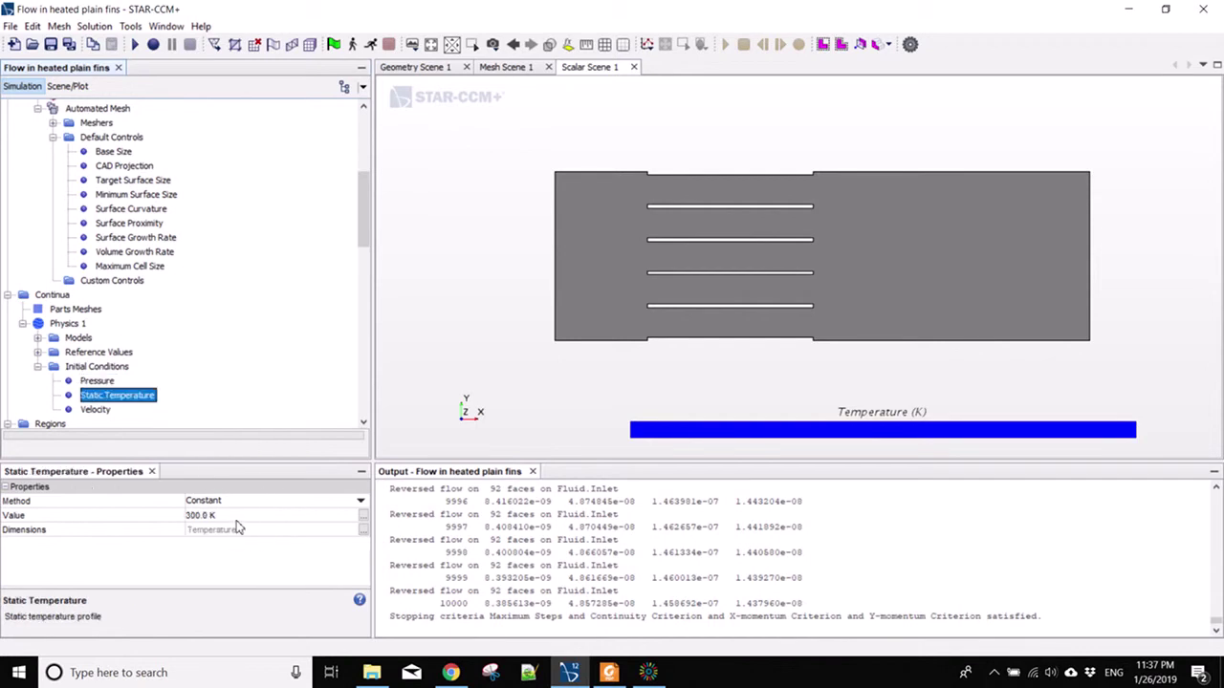
{"action": "left_click", "coordinate": [108, 411]}
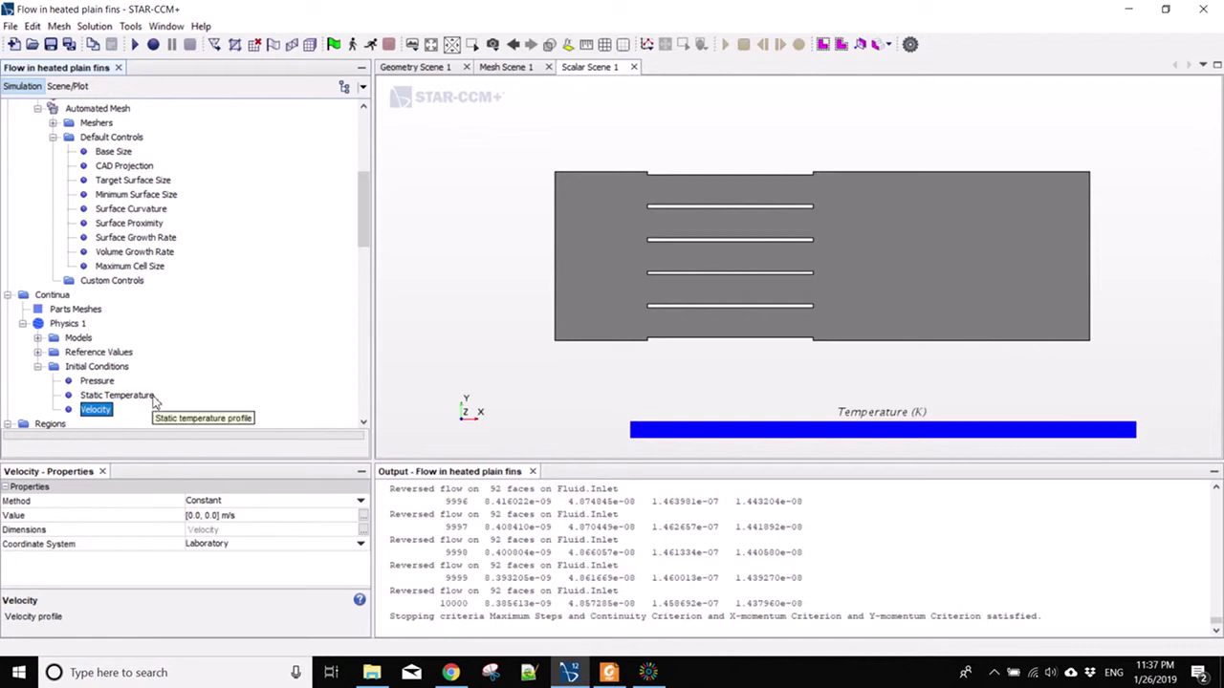
{"action": "left_click", "coordinate": [115, 395]}
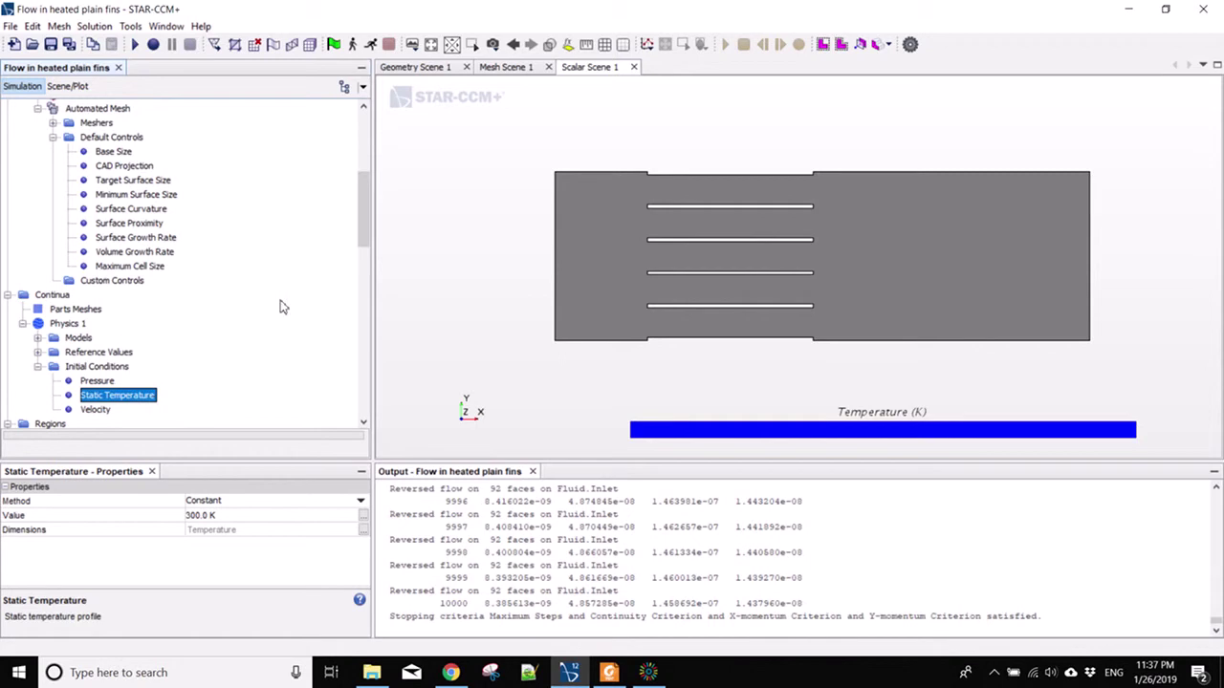
{"action": "left_click", "coordinate": [334, 44]}
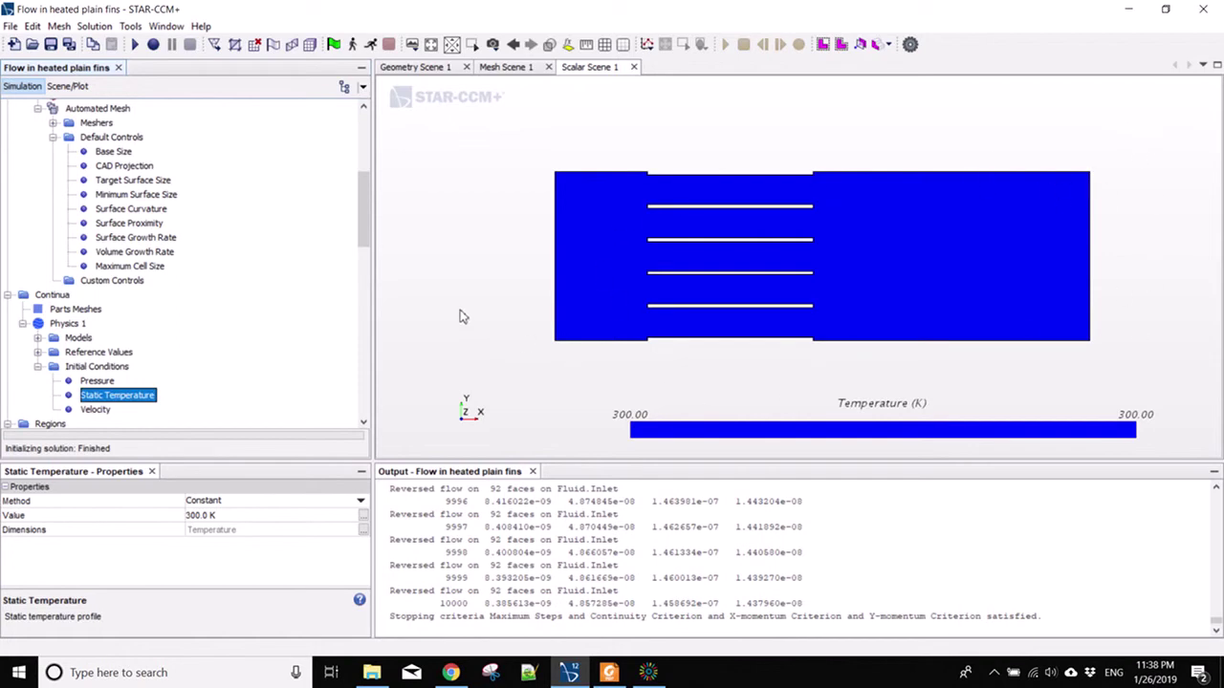
- Create a Mass Flow Averaged report and set its field function to Temperature
{"action": "left_click_drag", "start_coordinate": [365, 203], "coordinate": [368, 368]}
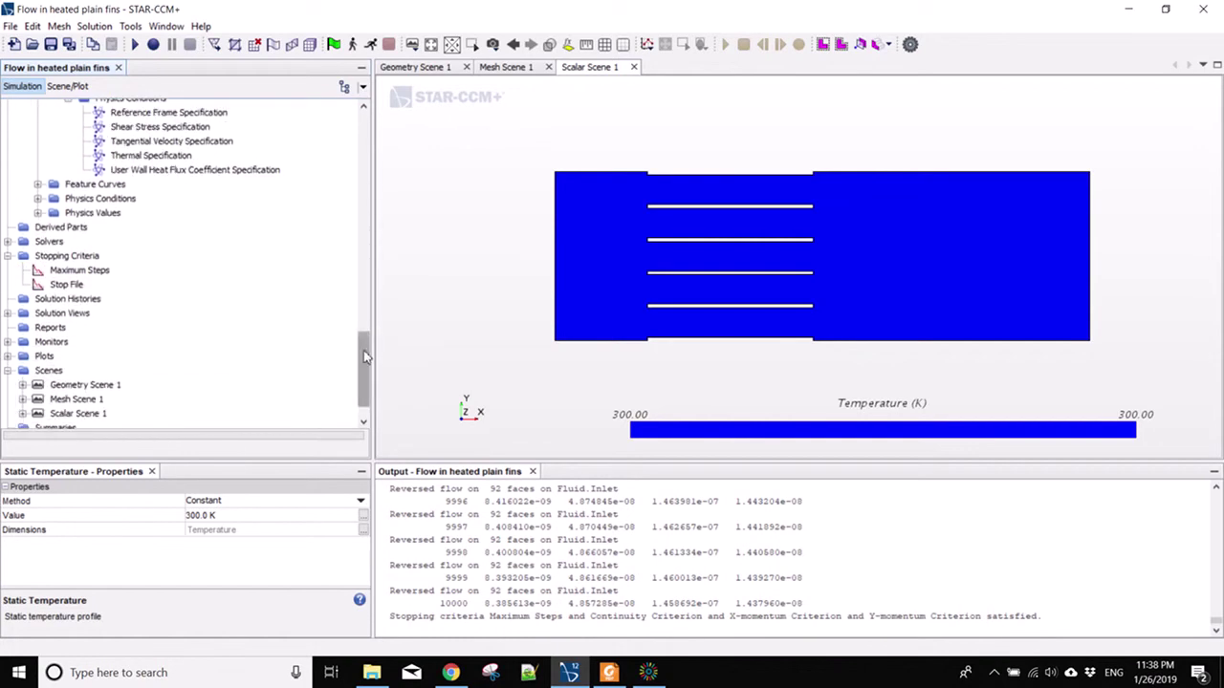
{"action": "left_click", "coordinate": [58, 327]}
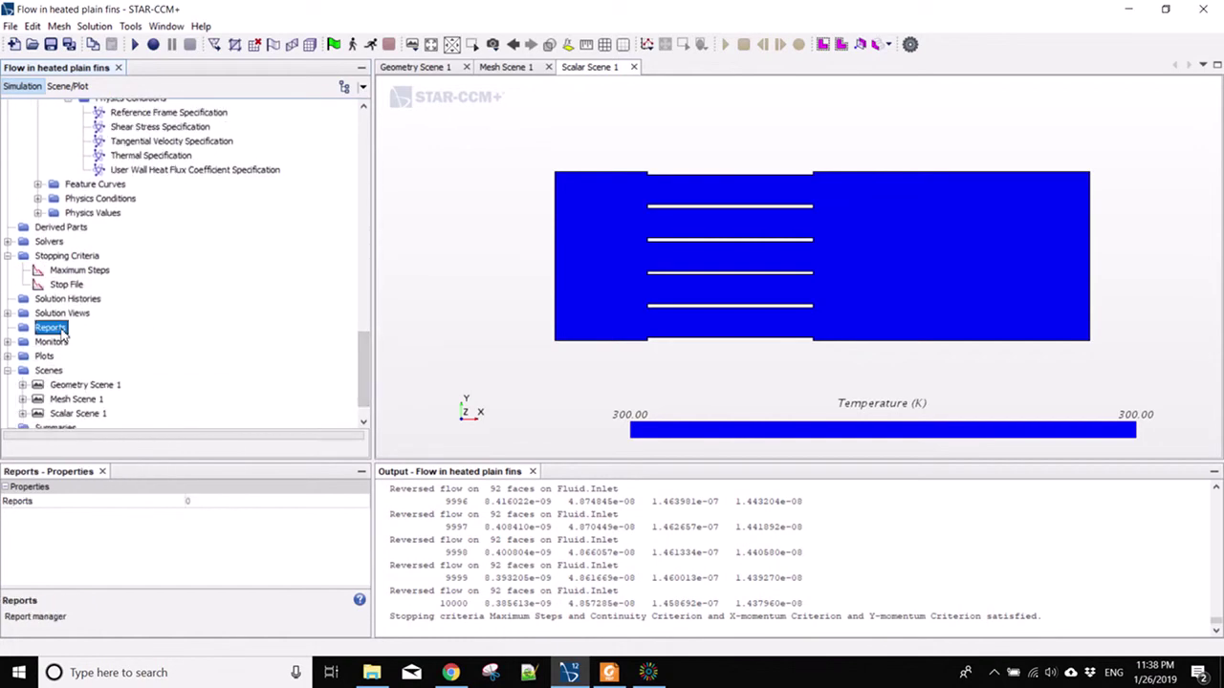
{"action": "right_click", "coordinate": [62, 331]}
{"action": "mouse_move", "coordinate": [167, 345]}
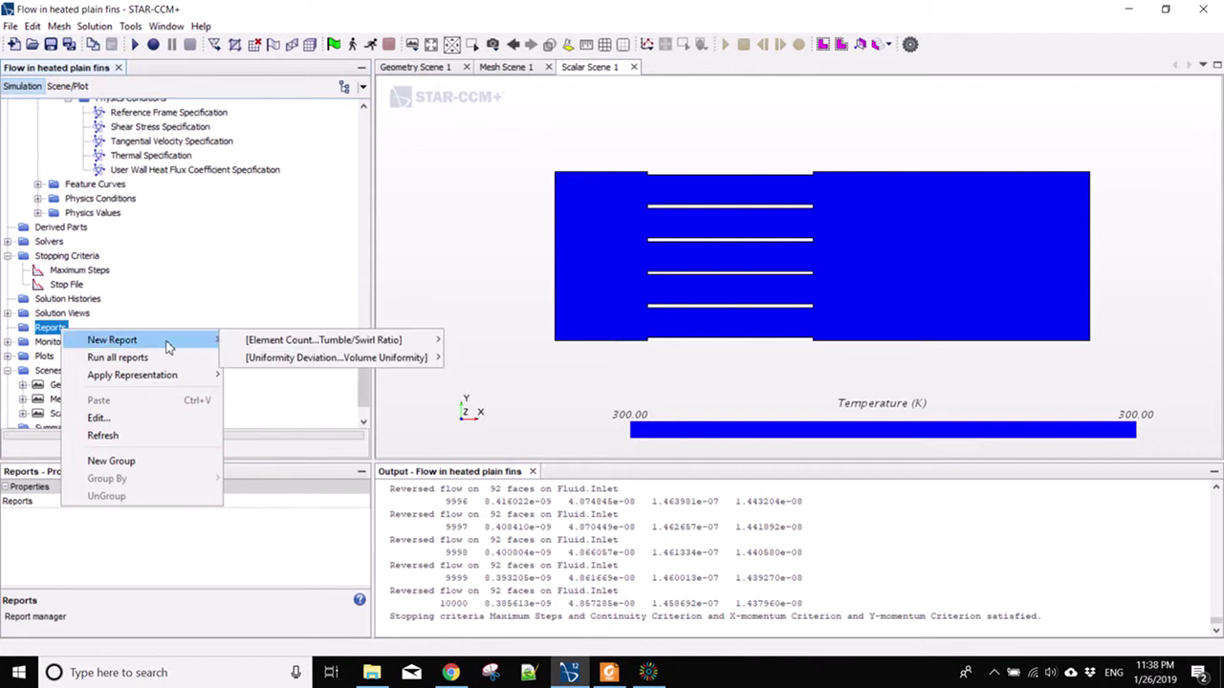
{"action": "mouse_move", "coordinate": [406, 344]}
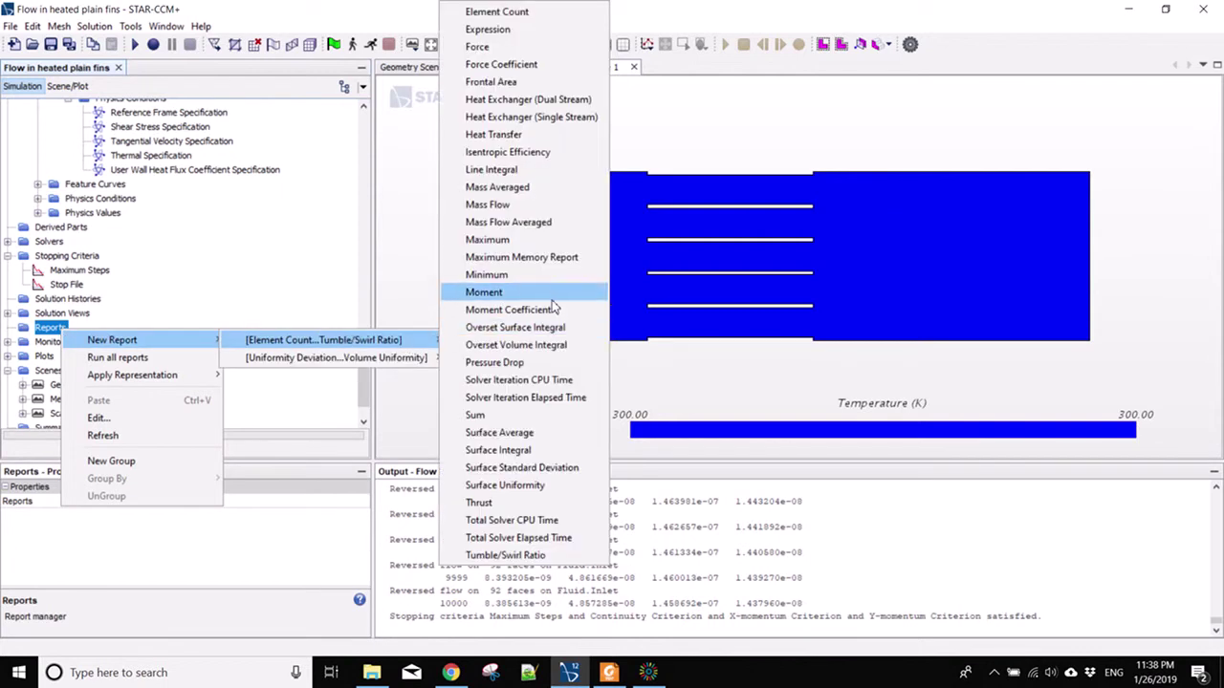
{"action": "left_click", "coordinate": [583, 223]}
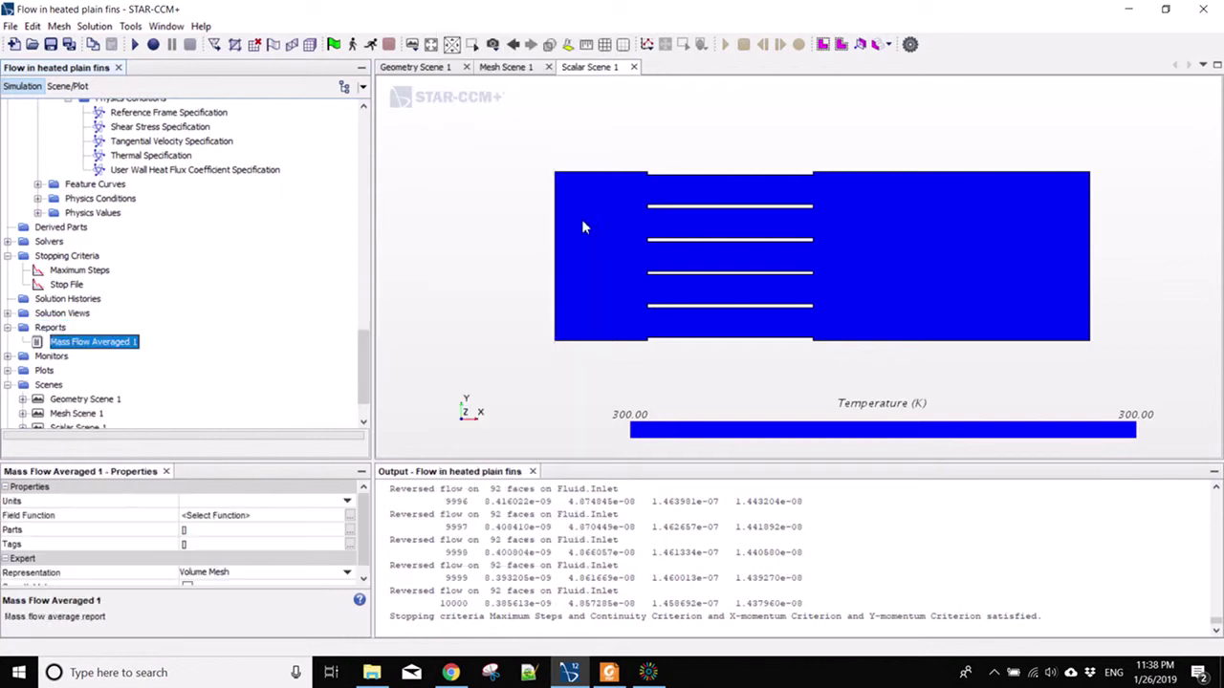
{"action": "left_click", "coordinate": [350, 515]}
{"action": "left_click_drag", "start_coordinate": [921, 216], "coordinate": [927, 378]}
{"action": "left_click", "coordinate": [591, 382]}
{"action": "left_click", "coordinate": [787, 469]}
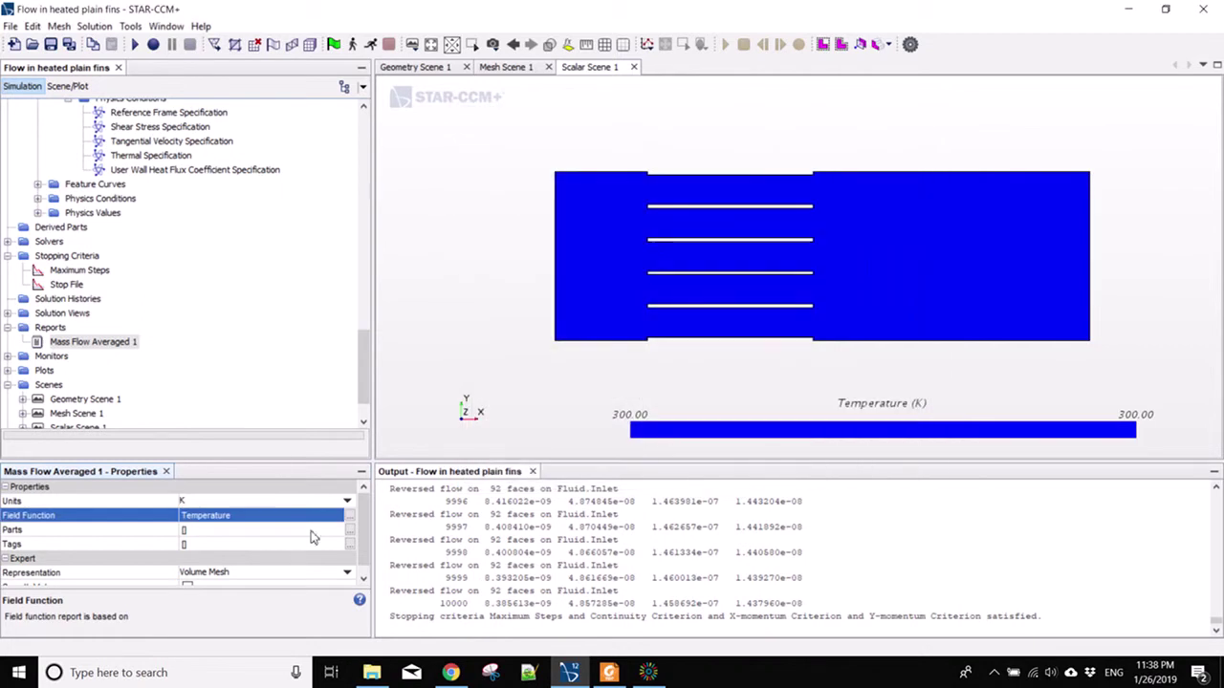
- Assign the Fluid.Outlet boundary to the mass flow averaged report and create a monitor and plot from it
{"action": "left_click", "coordinate": [350, 531]}
{"action": "left_click", "coordinate": [644, 241]}
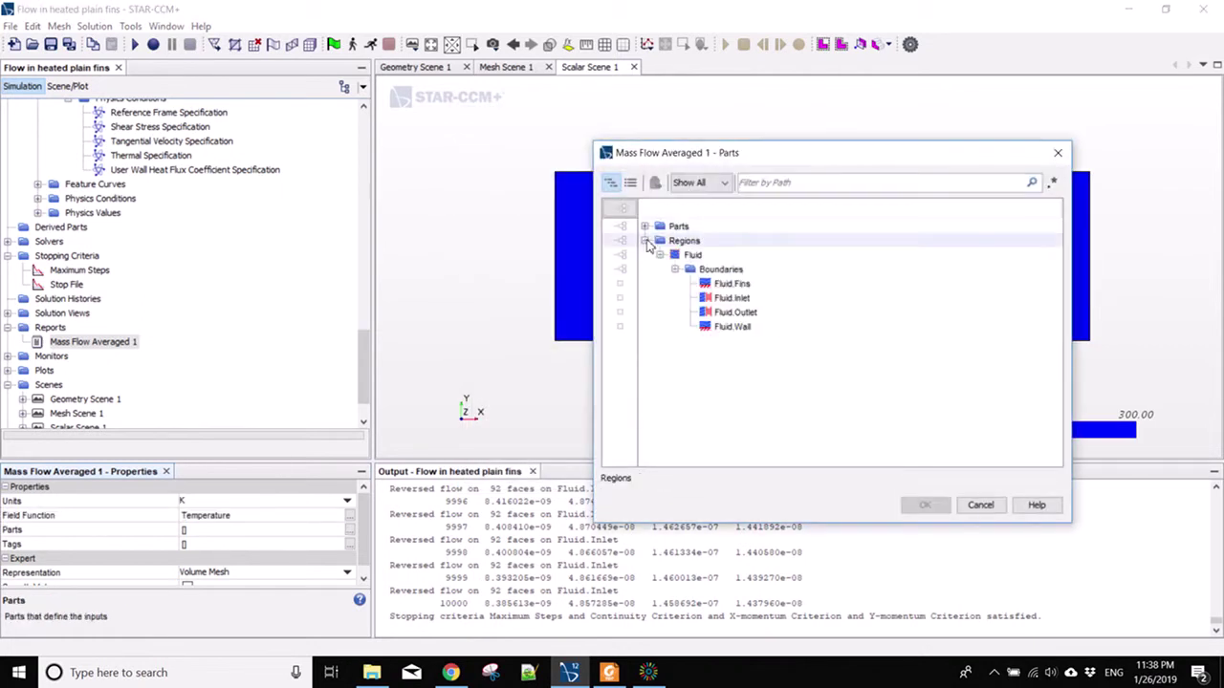
{"action": "left_click", "coordinate": [734, 313]}
{"action": "left_click", "coordinate": [926, 506]}
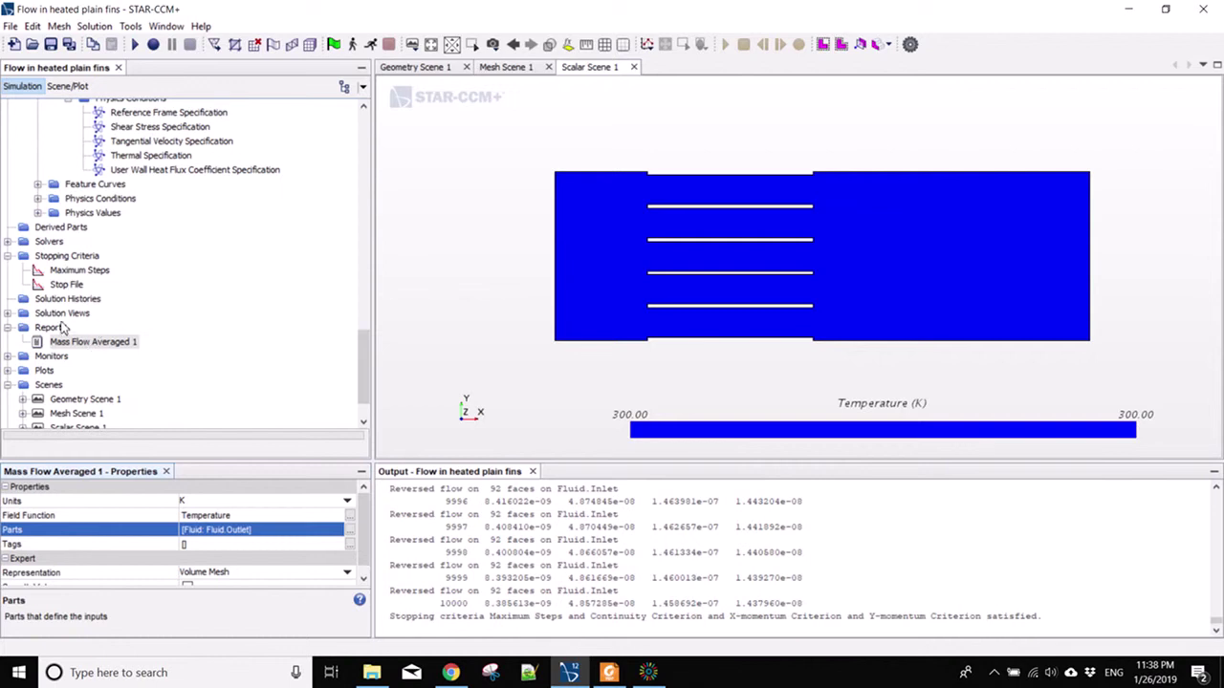
{"action": "right_click", "coordinate": [120, 344]}
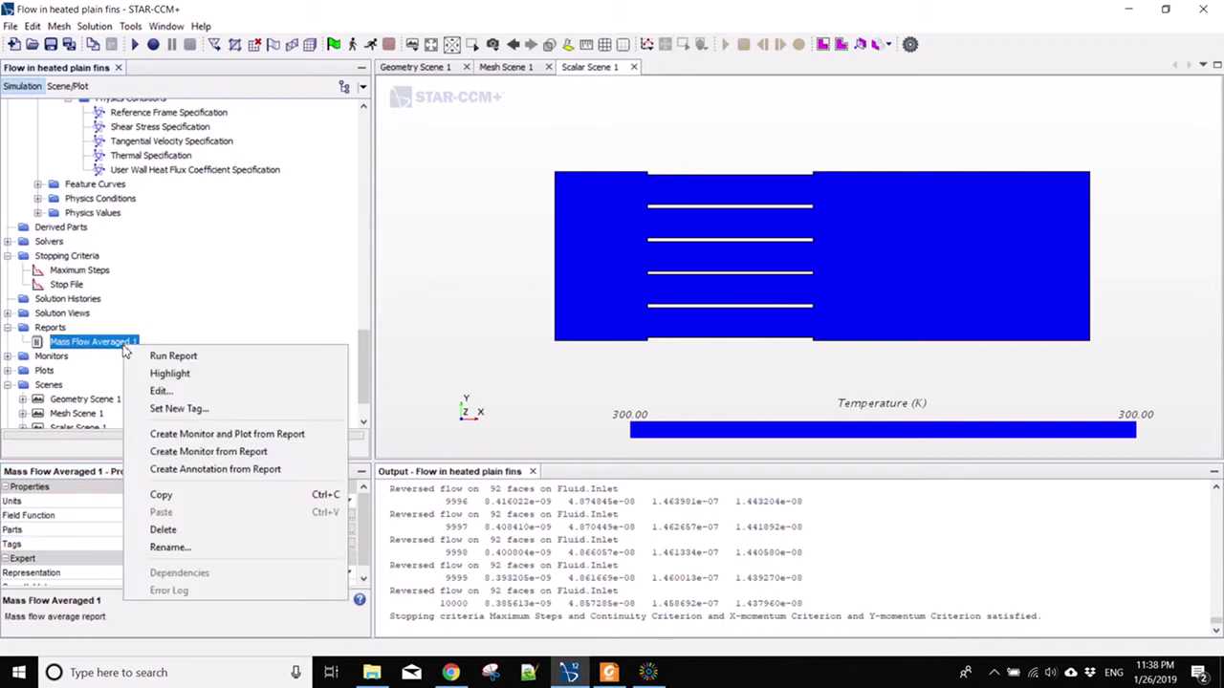
{"action": "left_click", "coordinate": [328, 439]}
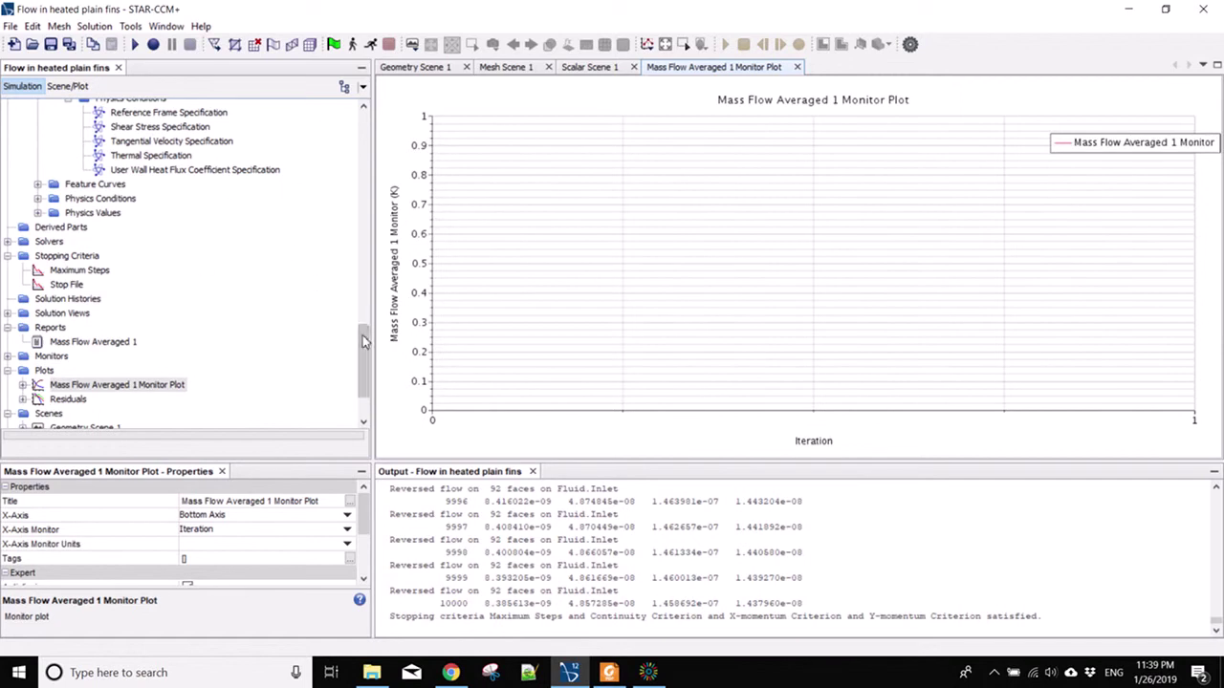
- Check the Maximum Steps criterion and add a stopping criterion based on the Continuity monitor
{"action": "left_click_drag", "start_coordinate": [364, 341], "coordinate": [366, 363]}
{"action": "scroll", "coordinate": [365, 360], "scroll_direction": "up", "scroll_amount": 2}
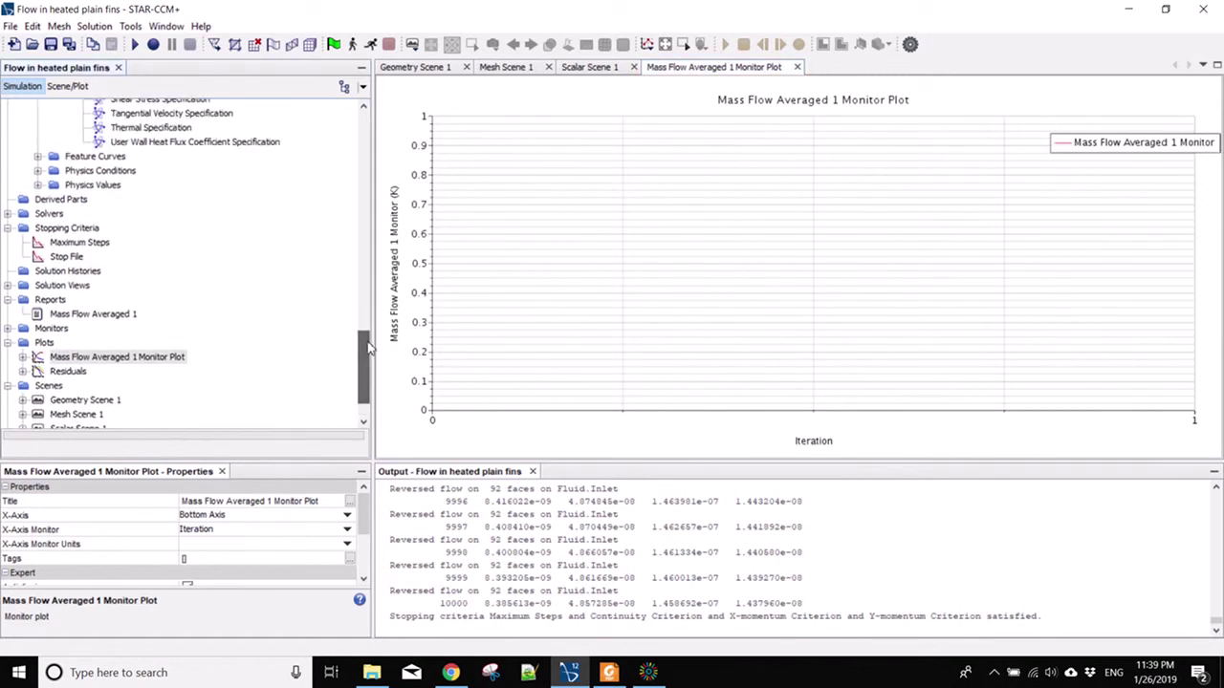
{"action": "left_click", "coordinate": [85, 232]}
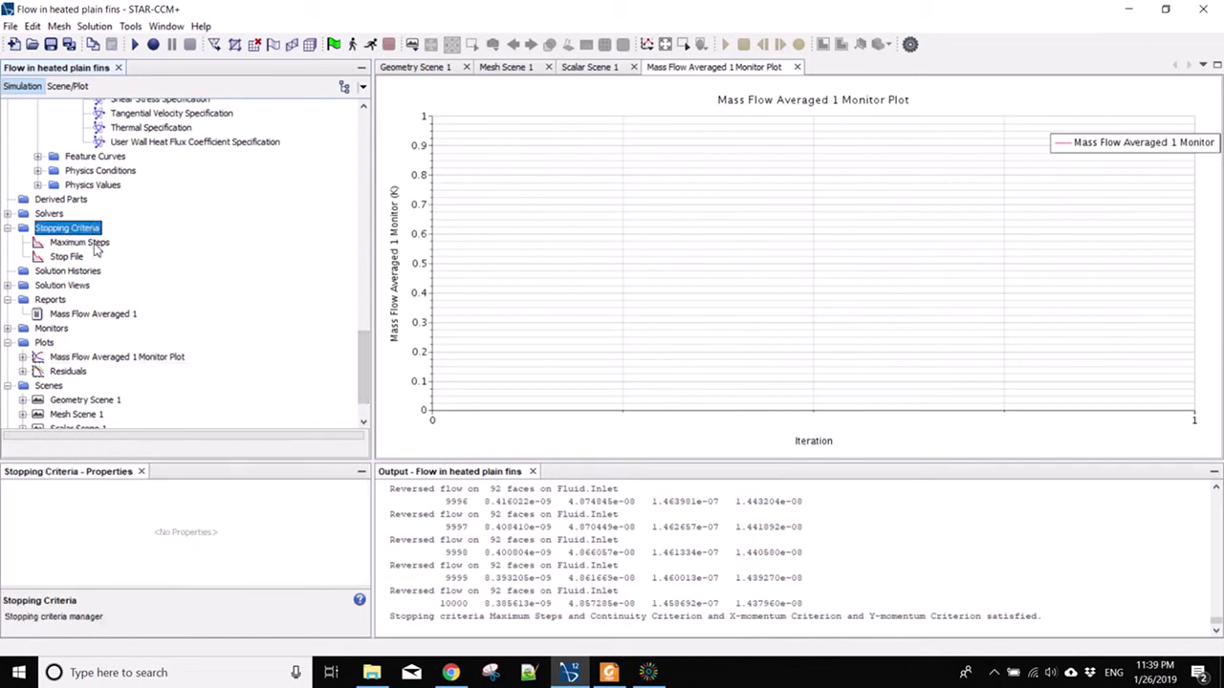
{"action": "left_click", "coordinate": [94, 246]}
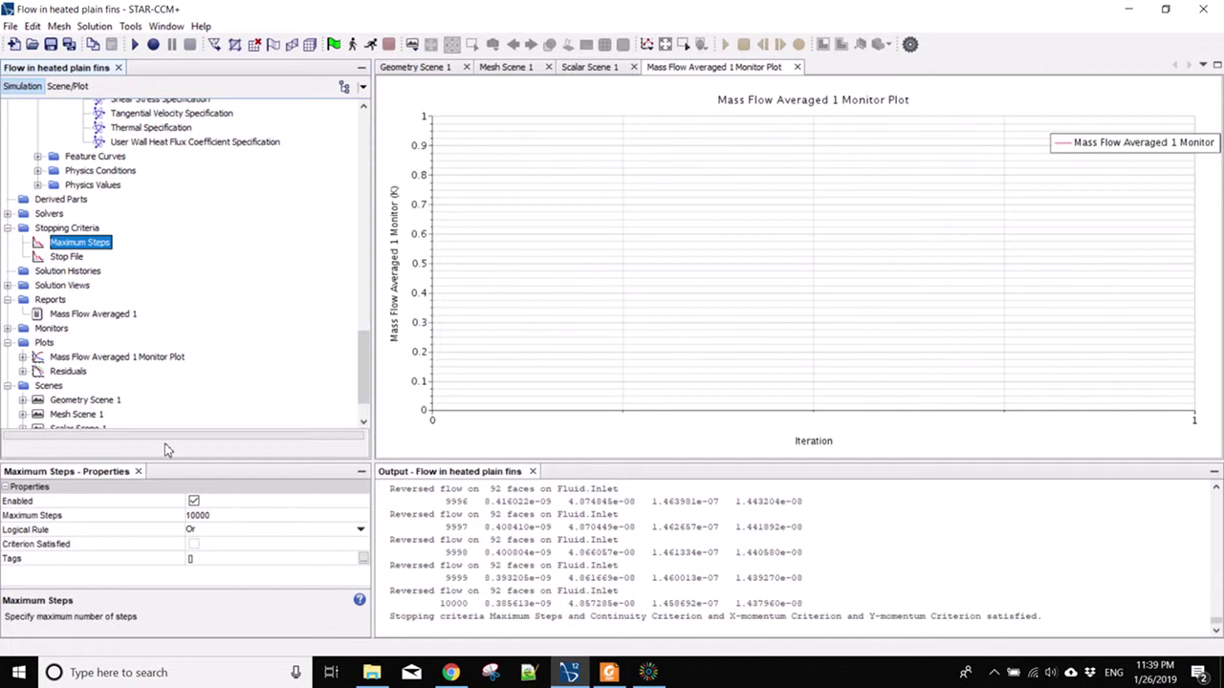
{"action": "left_click", "coordinate": [92, 230]}
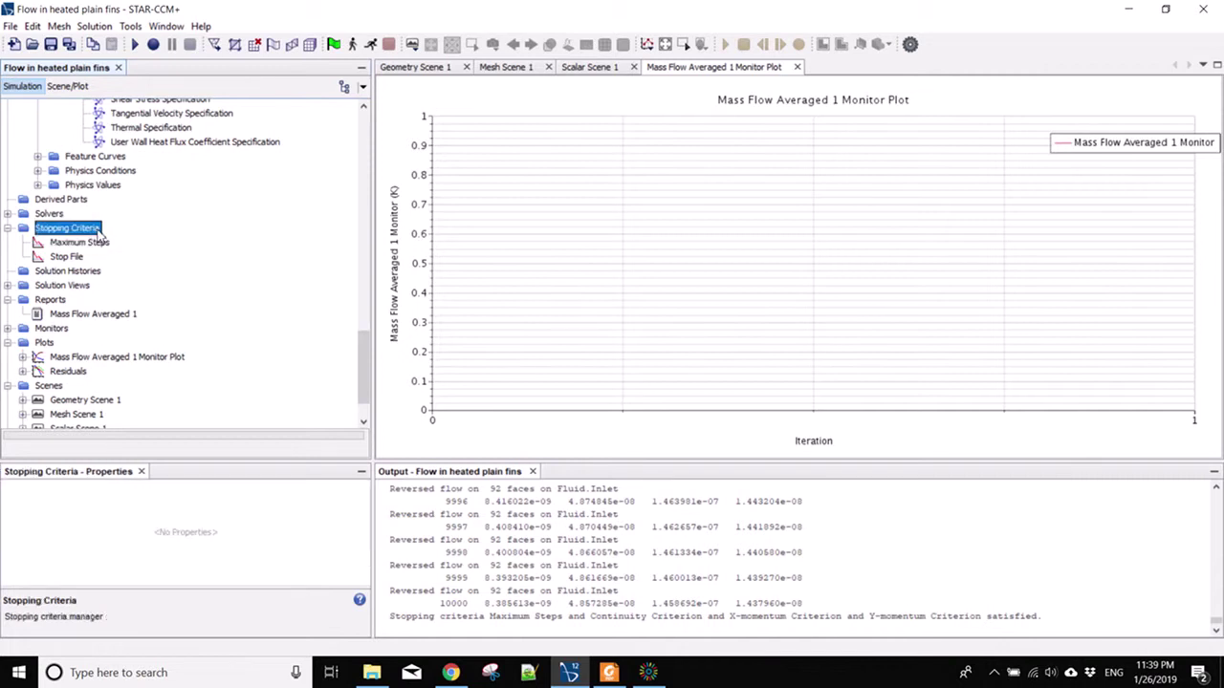
{"action": "right_click", "coordinate": [98, 233]}
{"action": "mouse_move", "coordinate": [226, 240]}
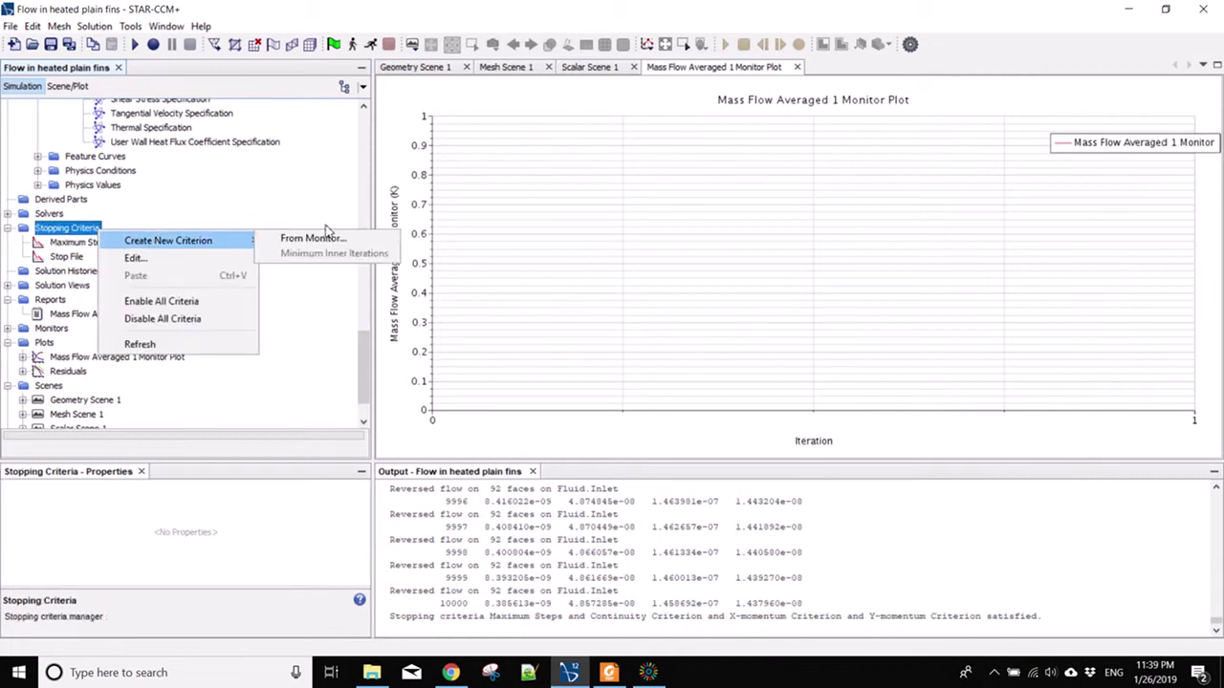
{"action": "left_click", "coordinate": [358, 237]}
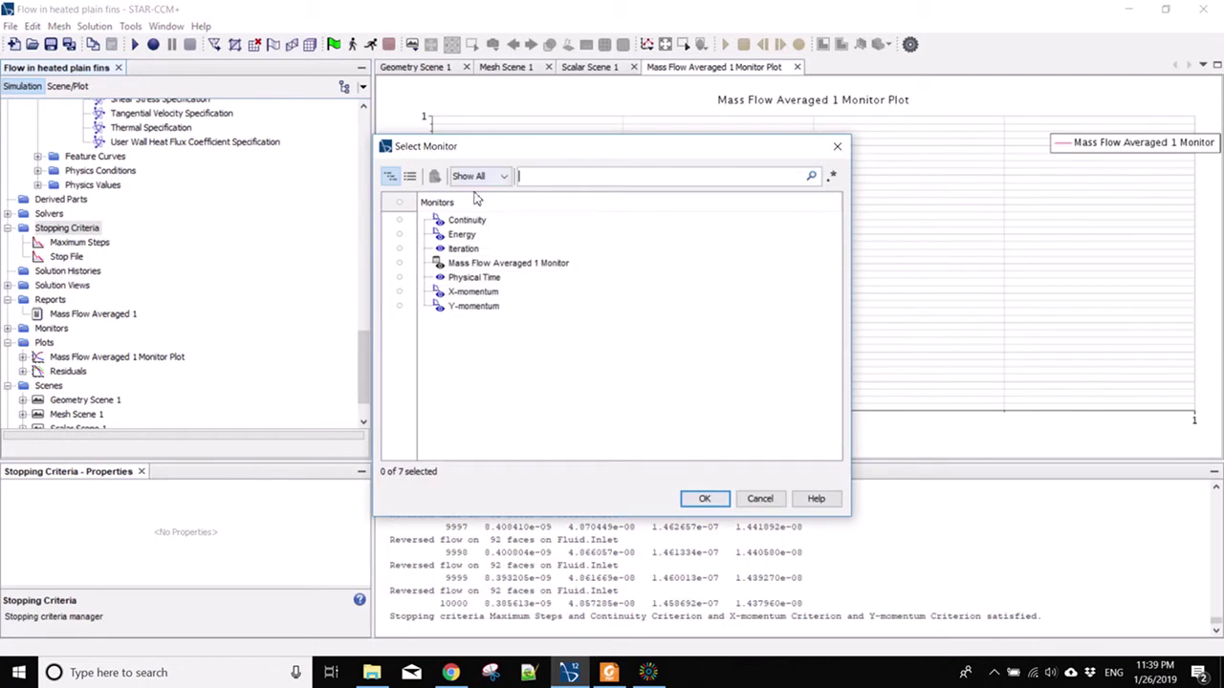
{"action": "left_click", "coordinate": [399, 220]}
{"action": "left_click", "coordinate": [704, 498]}
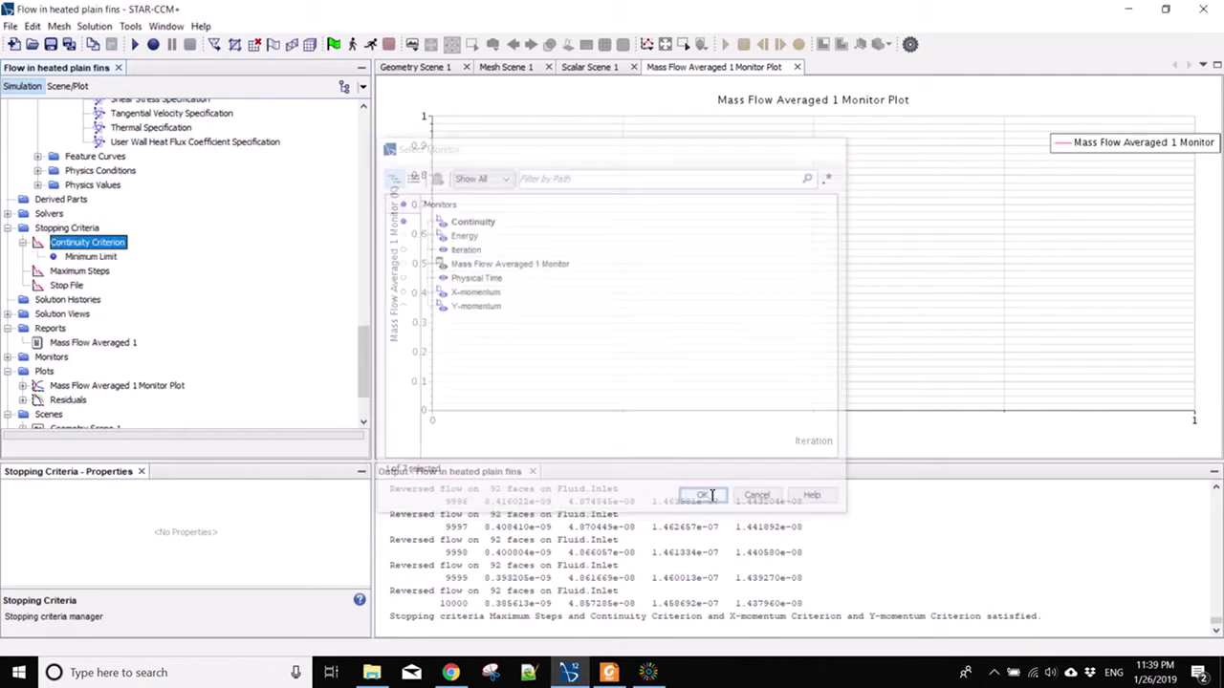
- Add two more stopping criteria, one from the X-momentum monitor and one from the Y-momentum monitor
{"action": "right_click", "coordinate": [96, 229]}
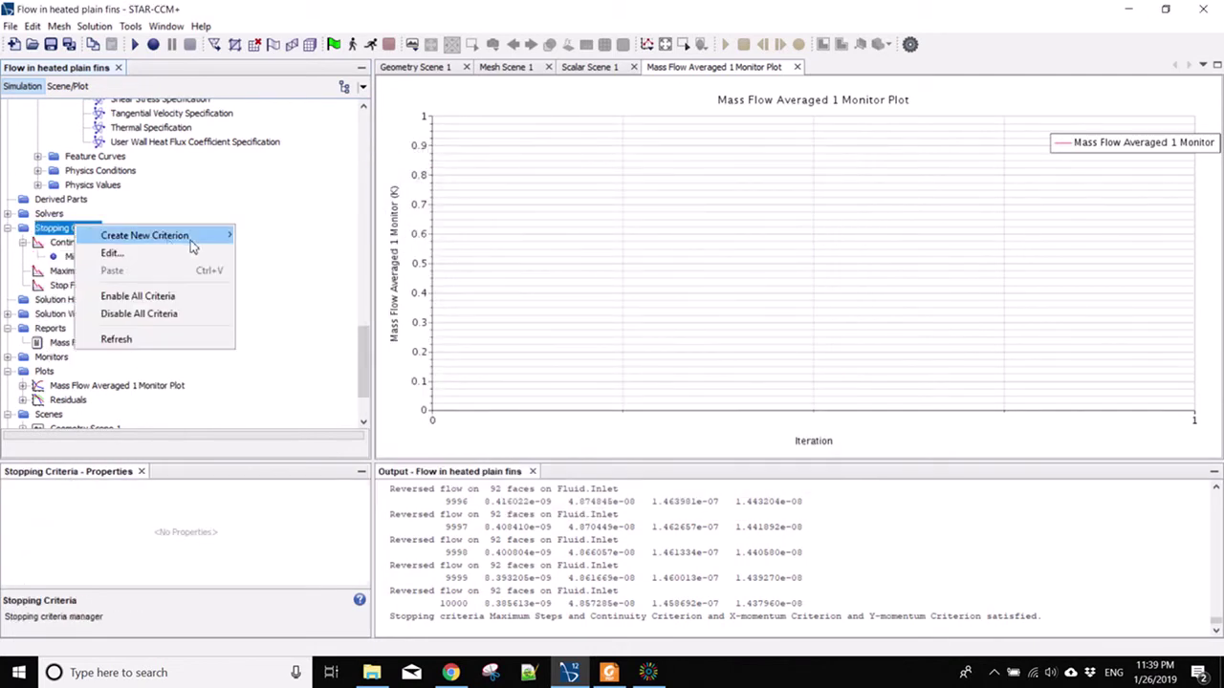
{"action": "left_click", "coordinate": [287, 235]}
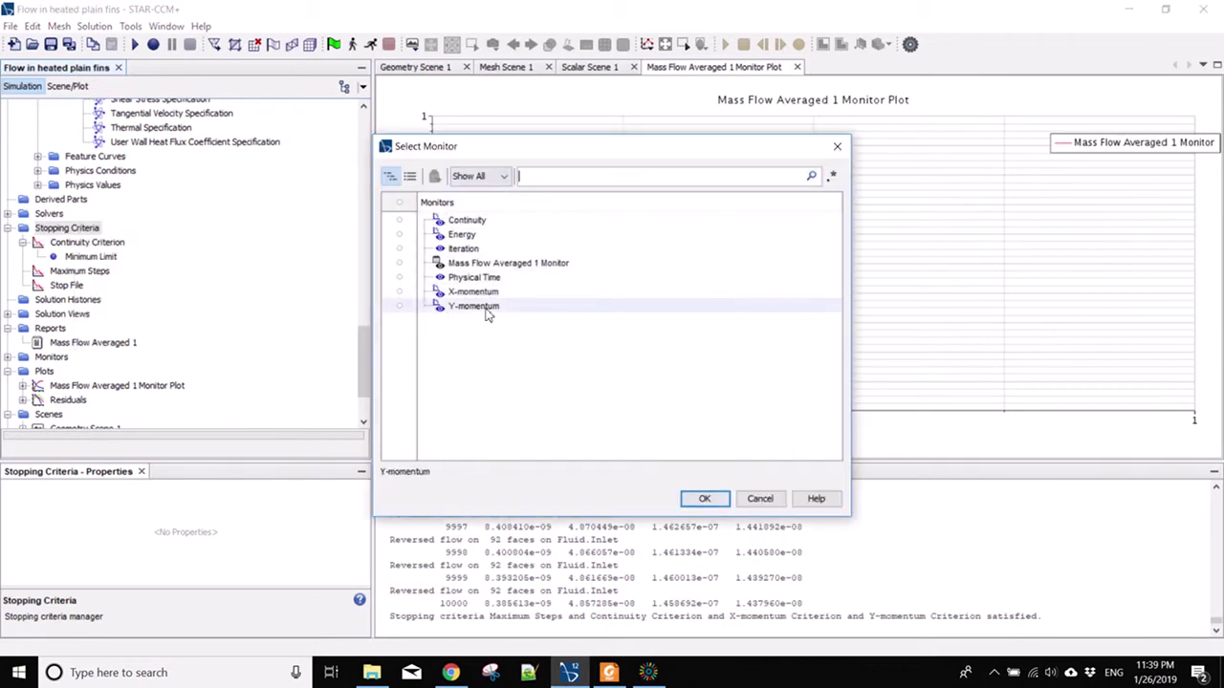
{"action": "left_click", "coordinate": [470, 291]}
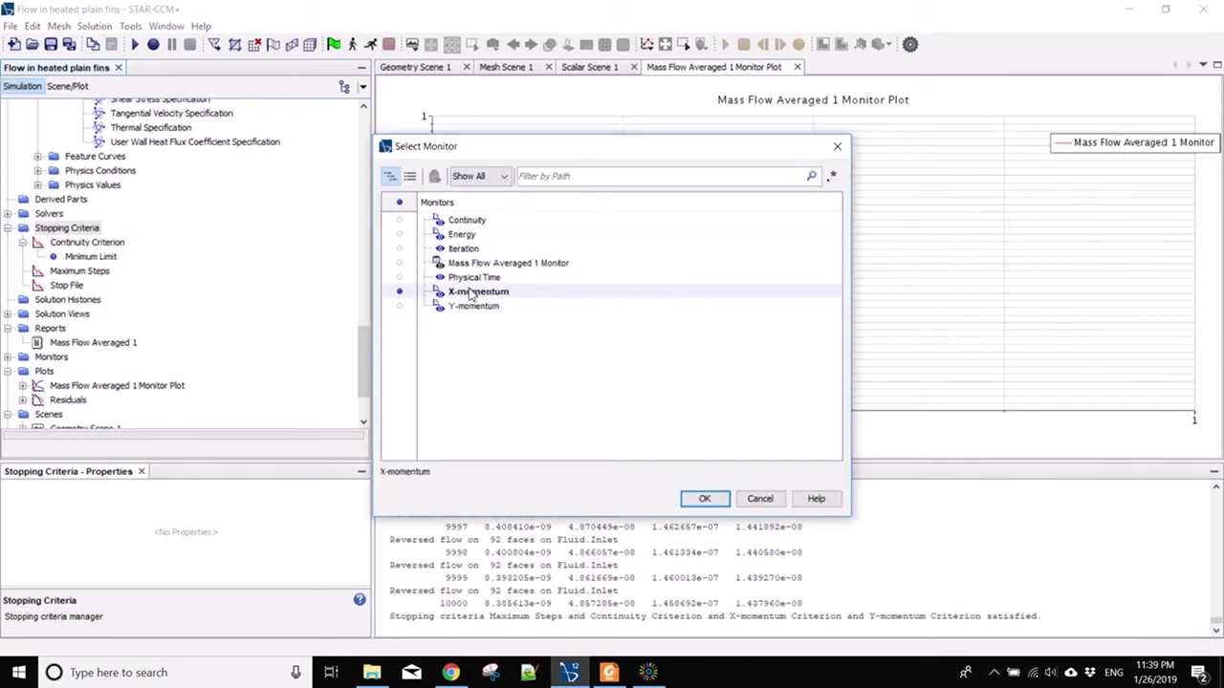
{"action": "left_click", "coordinate": [701, 498]}
{"action": "right_click", "coordinate": [106, 233]}
{"action": "mouse_move", "coordinate": [239, 240]}
{"action": "left_click", "coordinate": [287, 236]}
{"action": "left_click", "coordinate": [468, 306]}
{"action": "left_click", "coordinate": [705, 499]}
- Add another stopping criterion based on the Energy monitor
{"action": "right_click", "coordinate": [84, 232]}
{"action": "mouse_move", "coordinate": [218, 238]}
{"action": "left_click", "coordinate": [270, 235]}
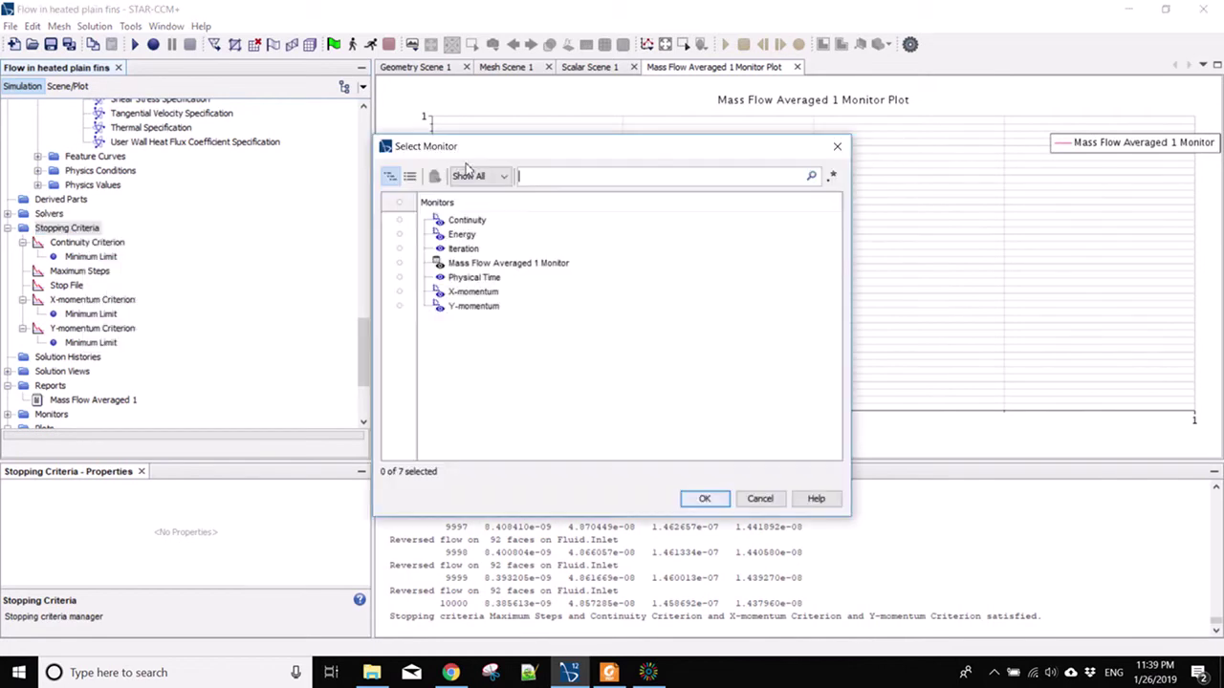
{"action": "left_click", "coordinate": [463, 234]}
{"action": "left_click", "coordinate": [704, 498]}
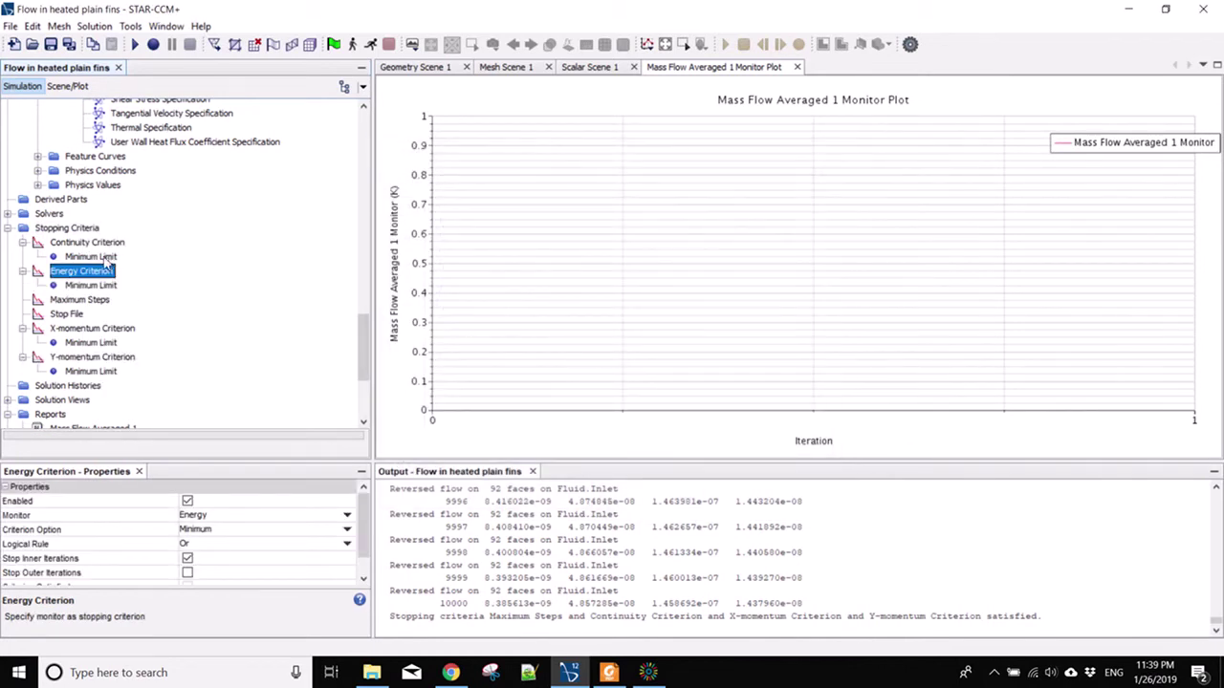
- Set the minimum limit of the Continuity stopping criterion to 1e-6
{"action": "left_click", "coordinate": [92, 257]}
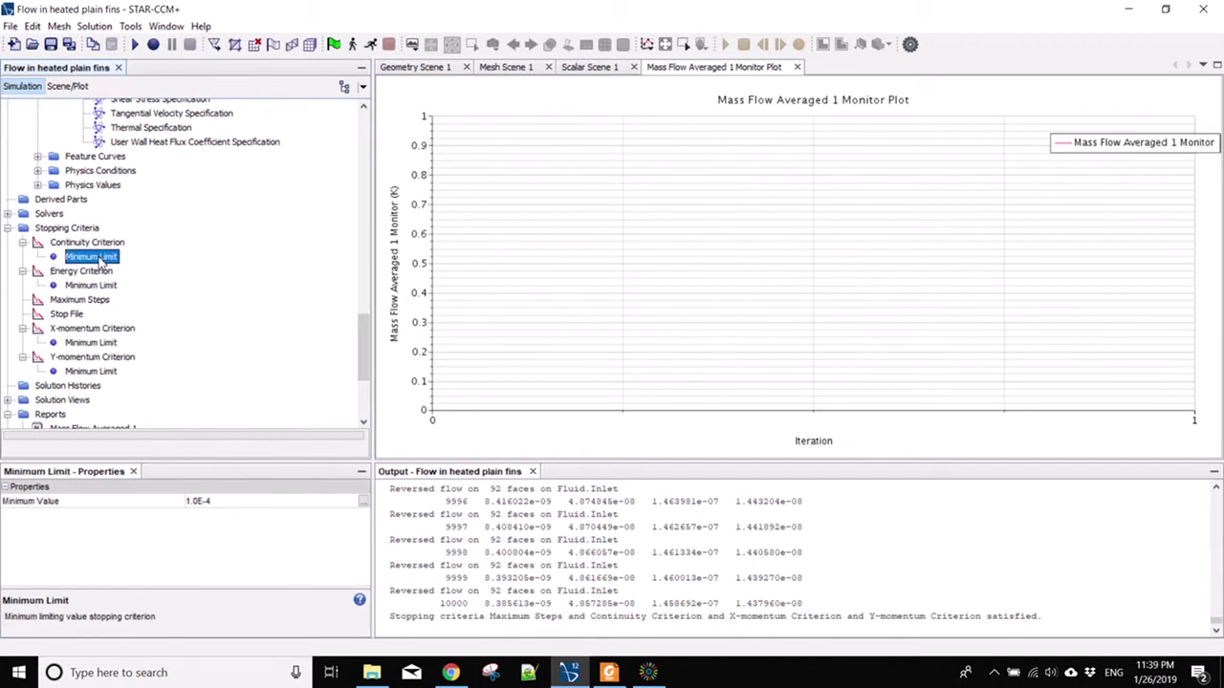
{"action": "left_click", "coordinate": [222, 503]}
{"action": "type", "text": "1e-6"}
{"action": "key", "text": "Return"}
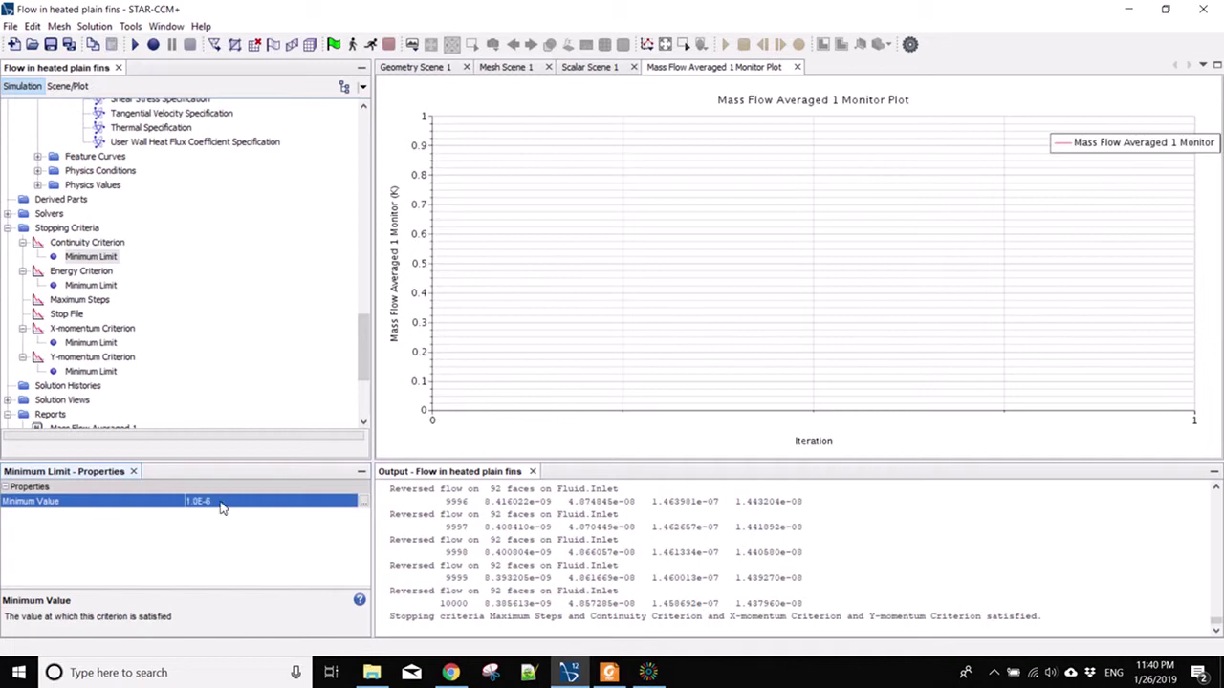
- Set the minimum limits of both the X-momentum and Y-momentum criteria to 1e-6
{"action": "left_click", "coordinate": [91, 343]}
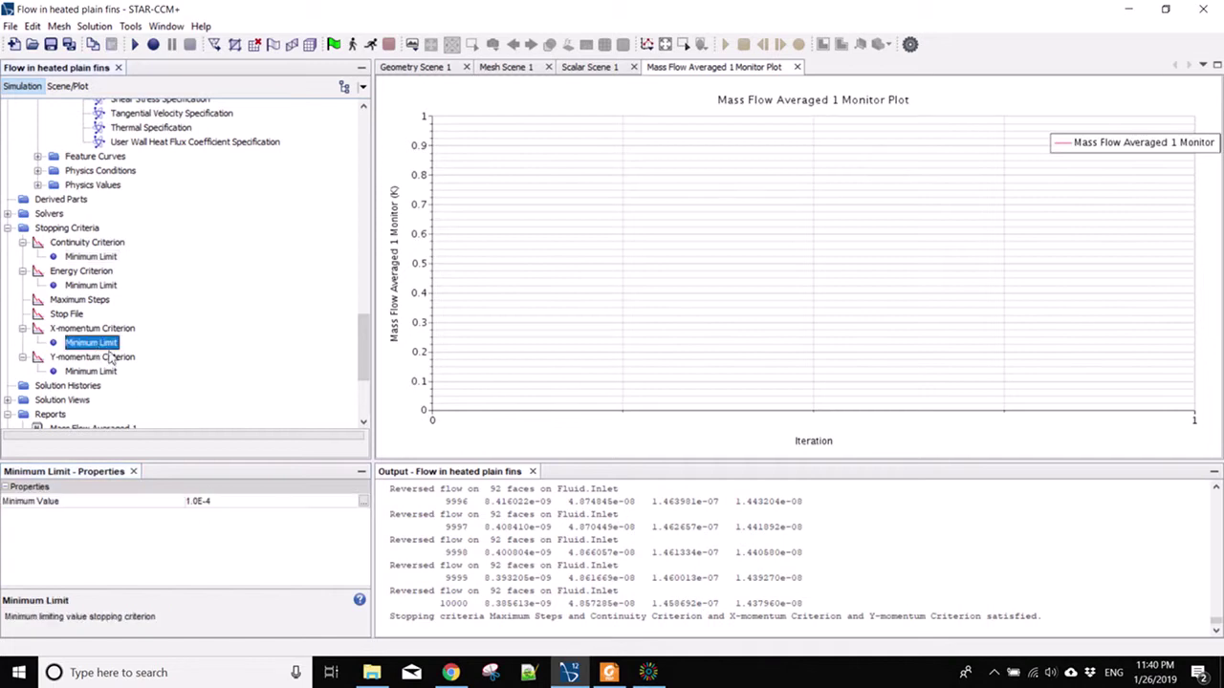
{"action": "left_click", "coordinate": [232, 503]}
{"action": "type", "text": "1e-6"}
{"action": "key", "text": "Return"}
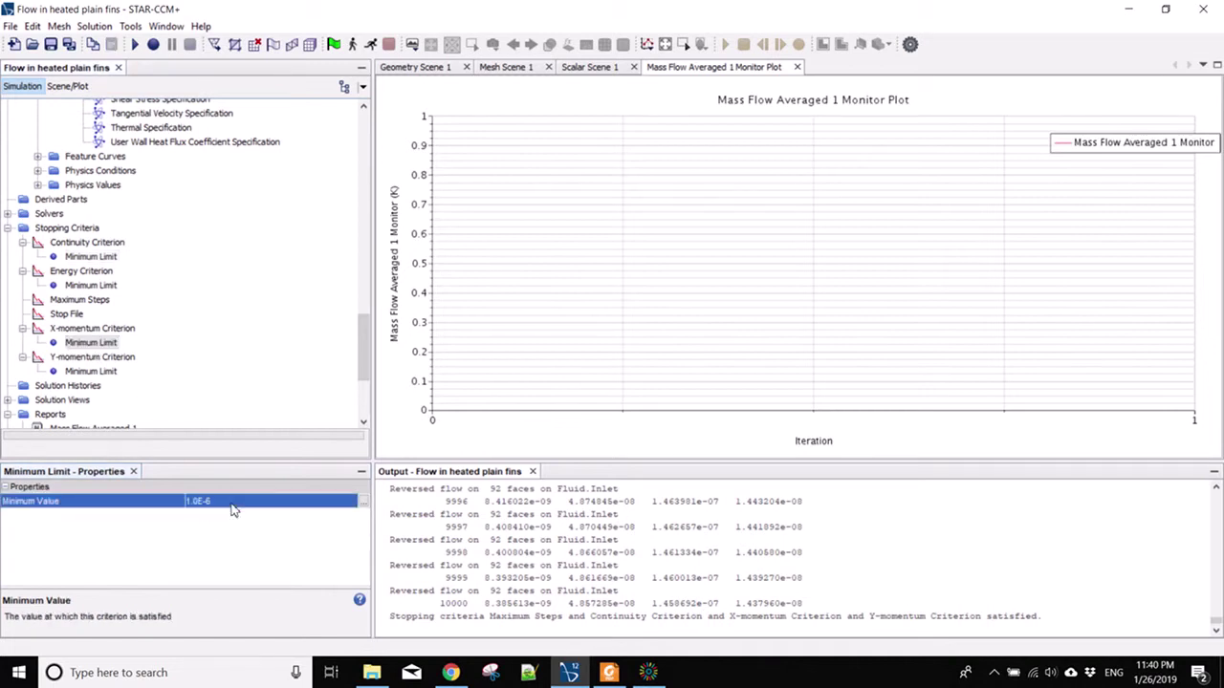
{"action": "left_click", "coordinate": [93, 371]}
{"action": "left_click", "coordinate": [207, 503]}
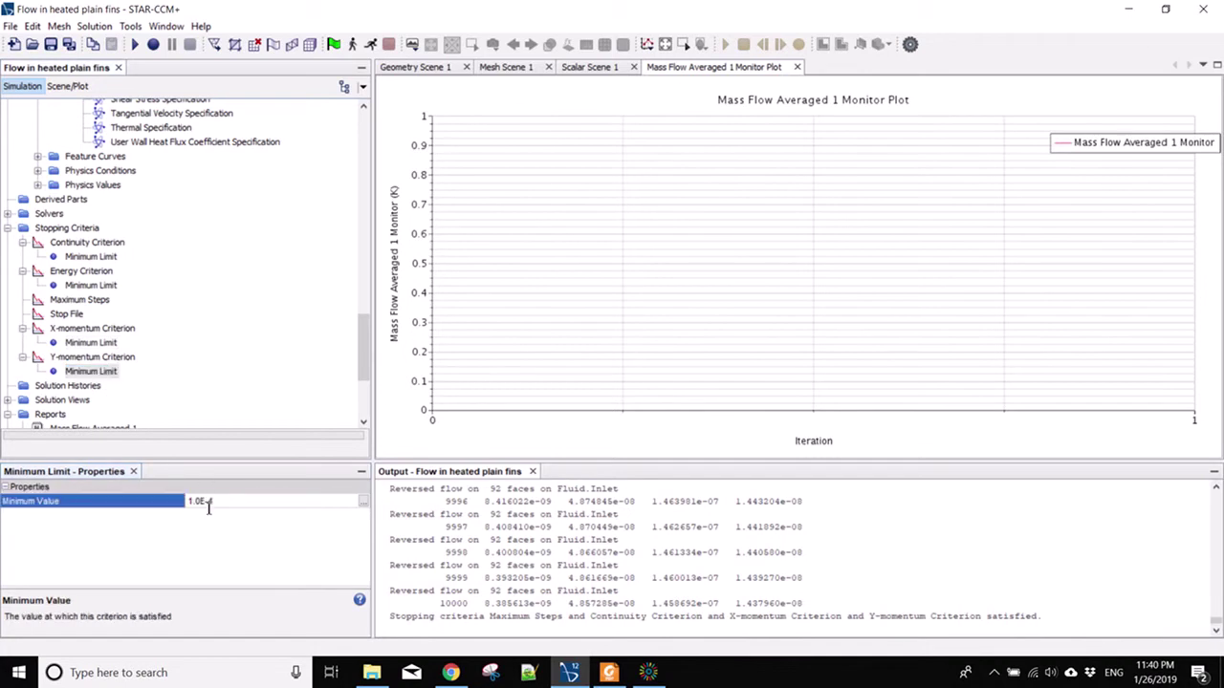
{"action": "type", "text": "1e-6"}
{"action": "key", "text": "Return"}
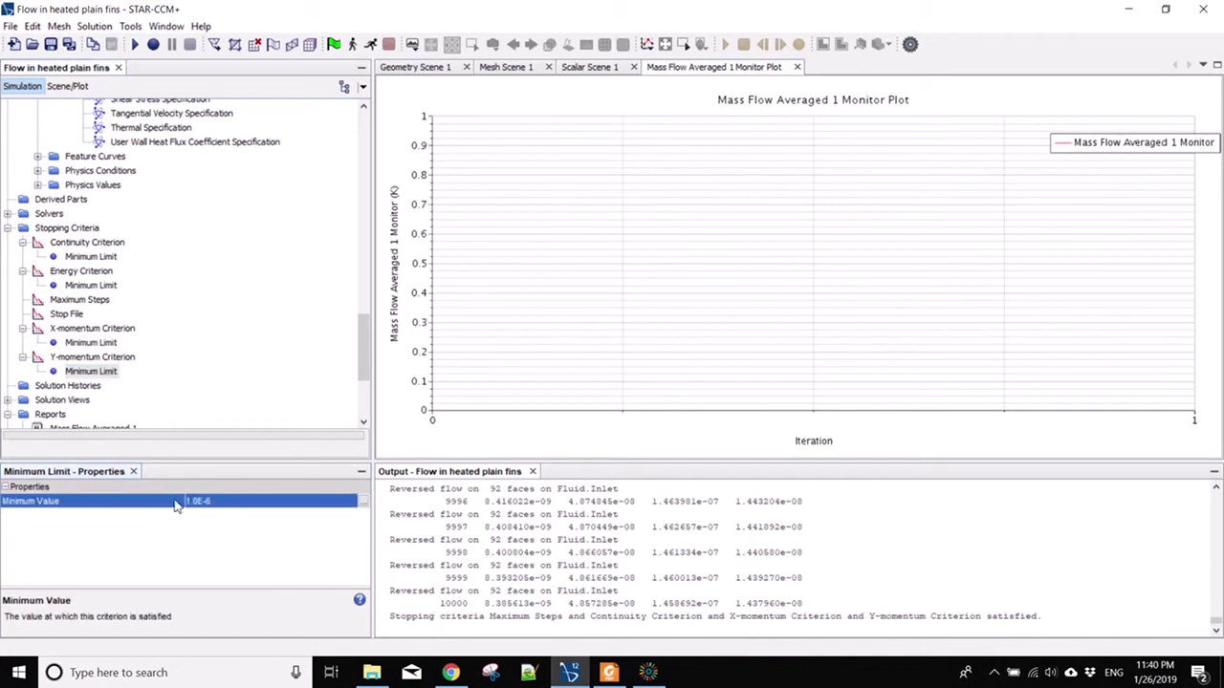
- Set the minimum limit of the Energy stopping criterion to 1e-8
{"action": "left_click", "coordinate": [91, 285]}
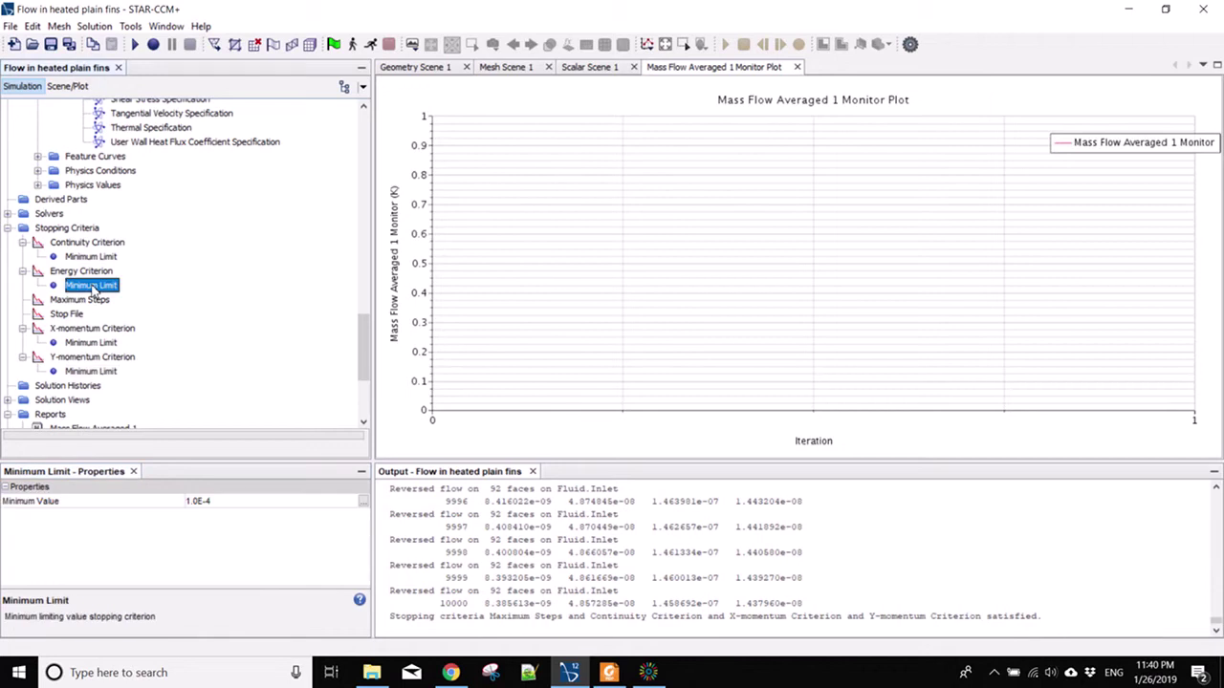
{"action": "left_click", "coordinate": [228, 504]}
{"action": "type", "text": "1e"}
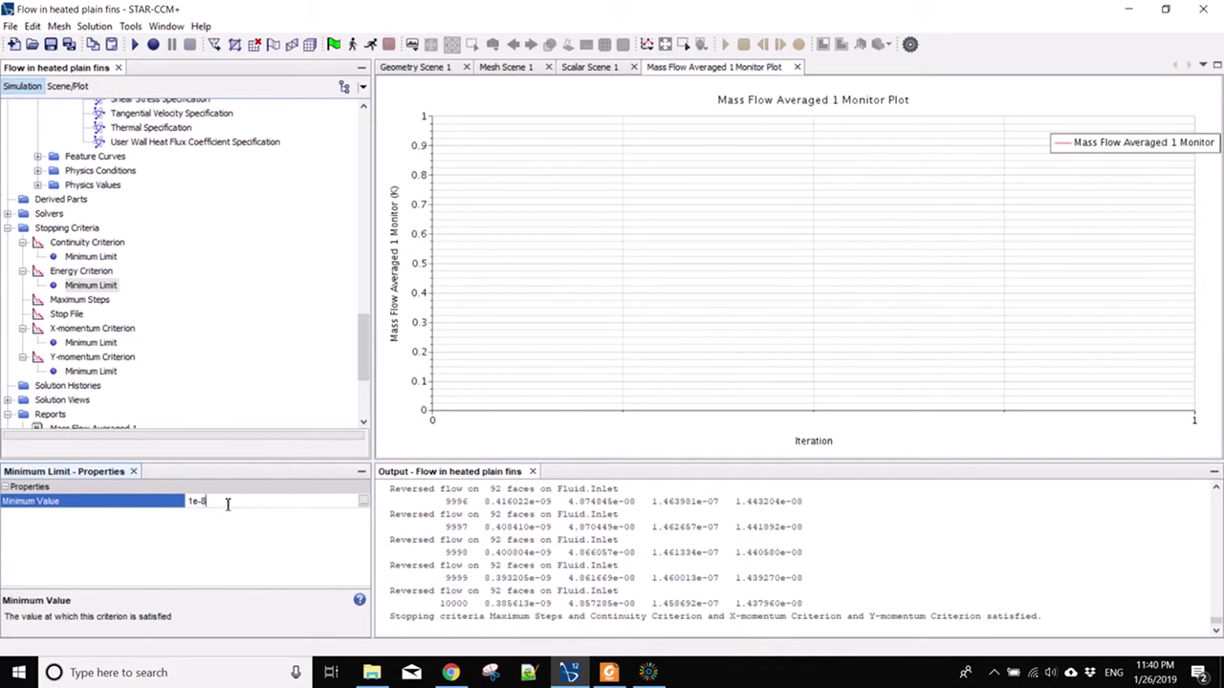
{"action": "type", "text": "-8"}
{"action": "key", "text": "Return"}
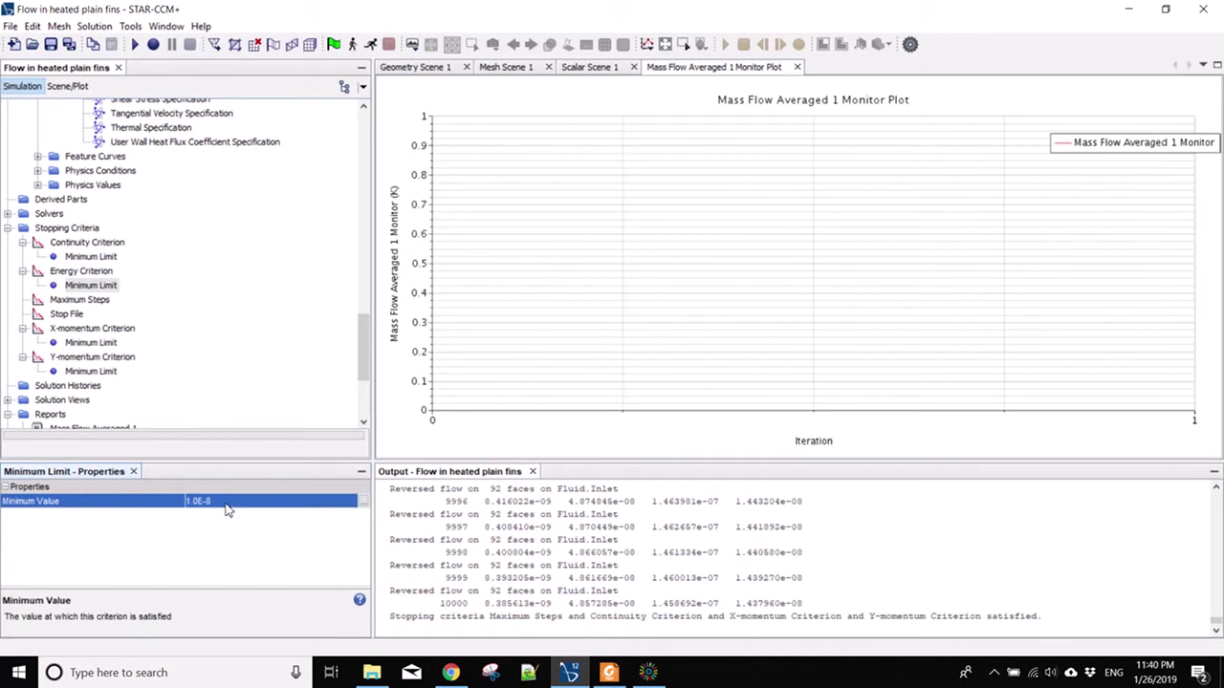
- Set the logical rule of the Continuity and Energy criteria to And
{"action": "left_click", "coordinate": [108, 244]}
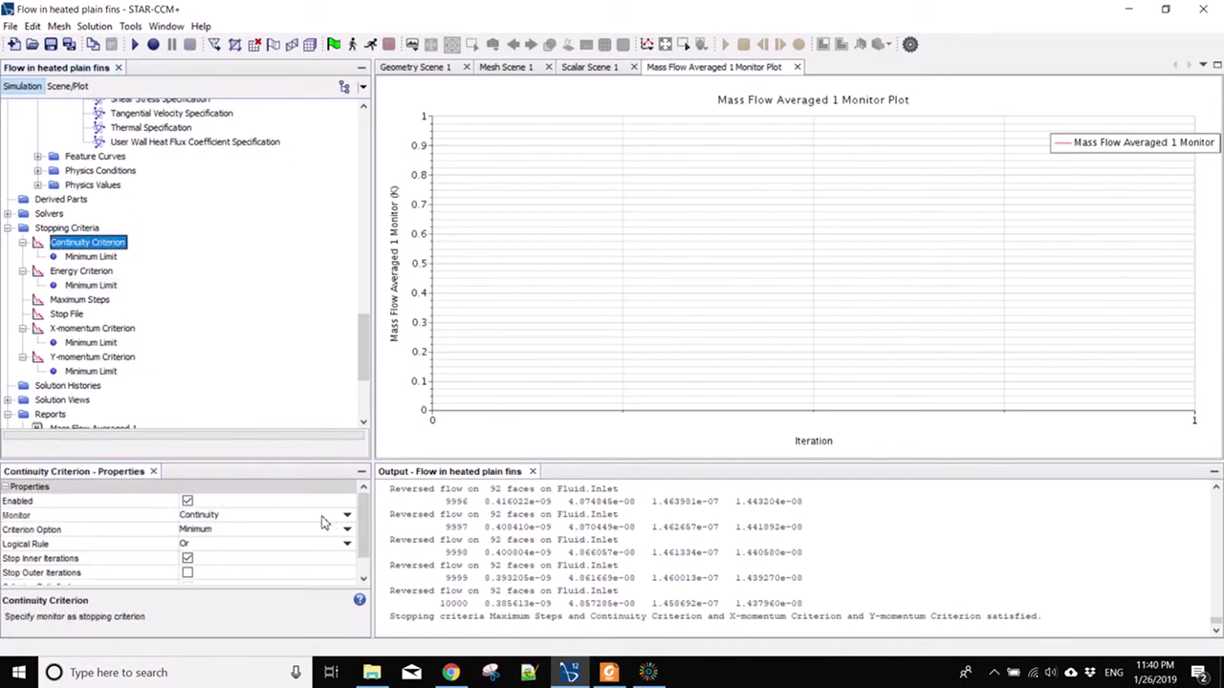
{"action": "left_click", "coordinate": [220, 544]}
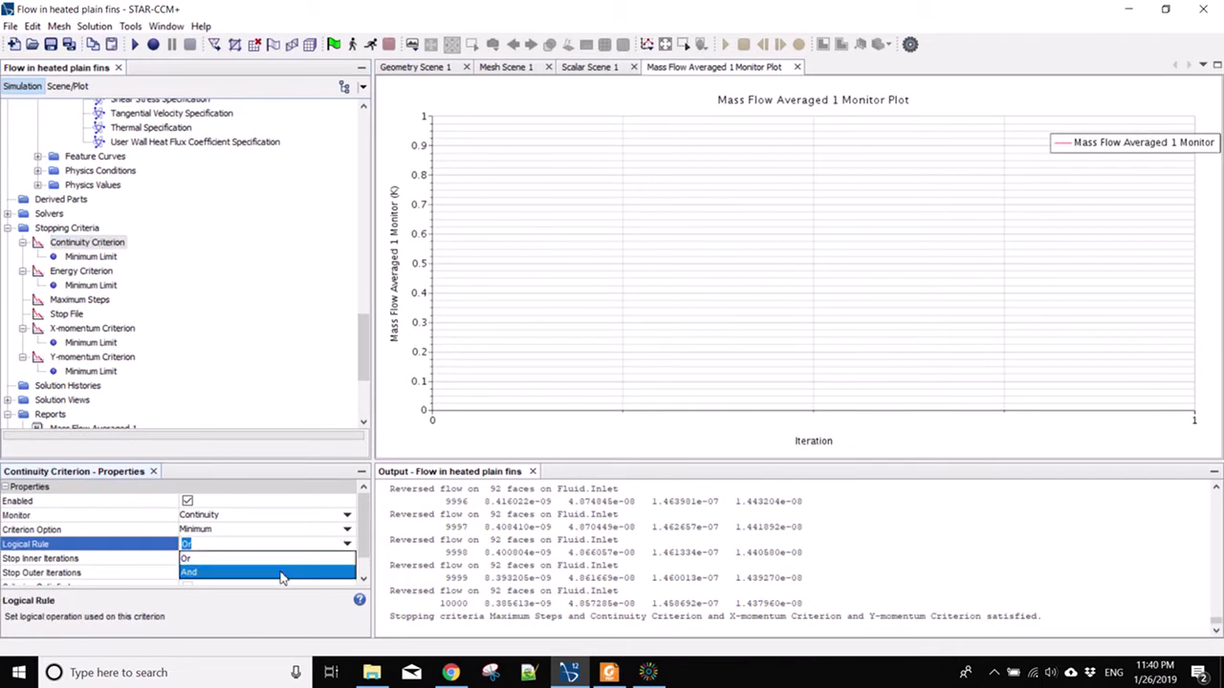
{"action": "left_click", "coordinate": [283, 574]}
{"action": "left_click", "coordinate": [80, 273]}
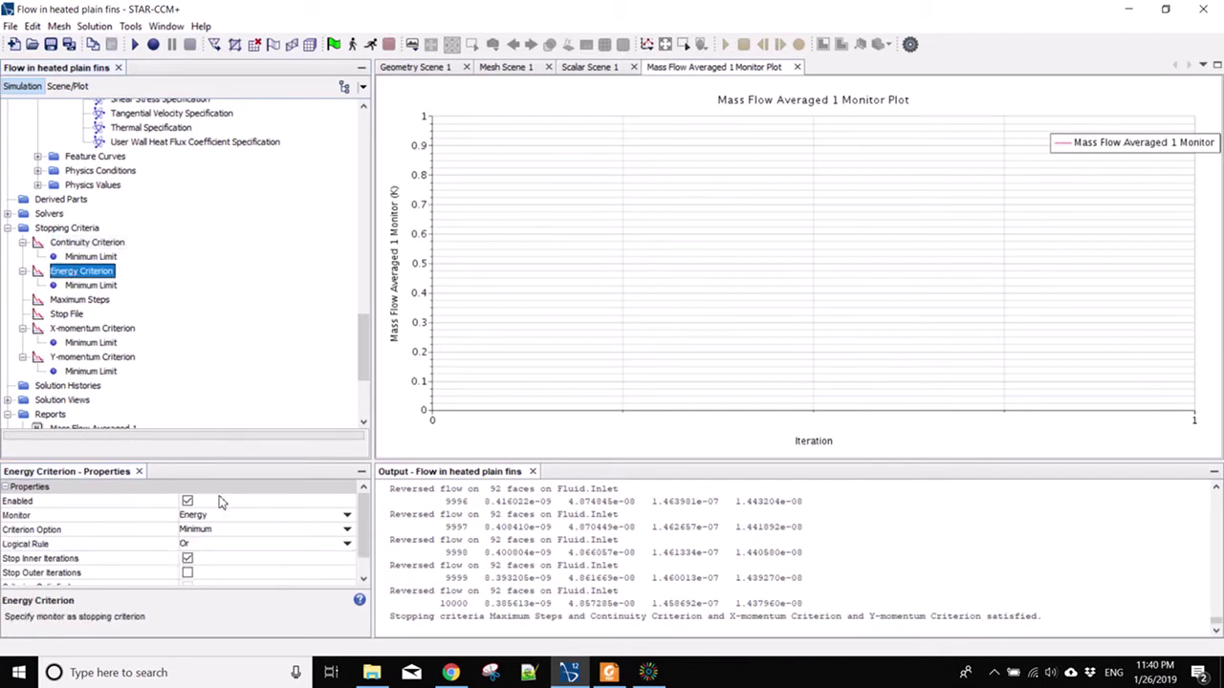
{"action": "left_click", "coordinate": [348, 544]}
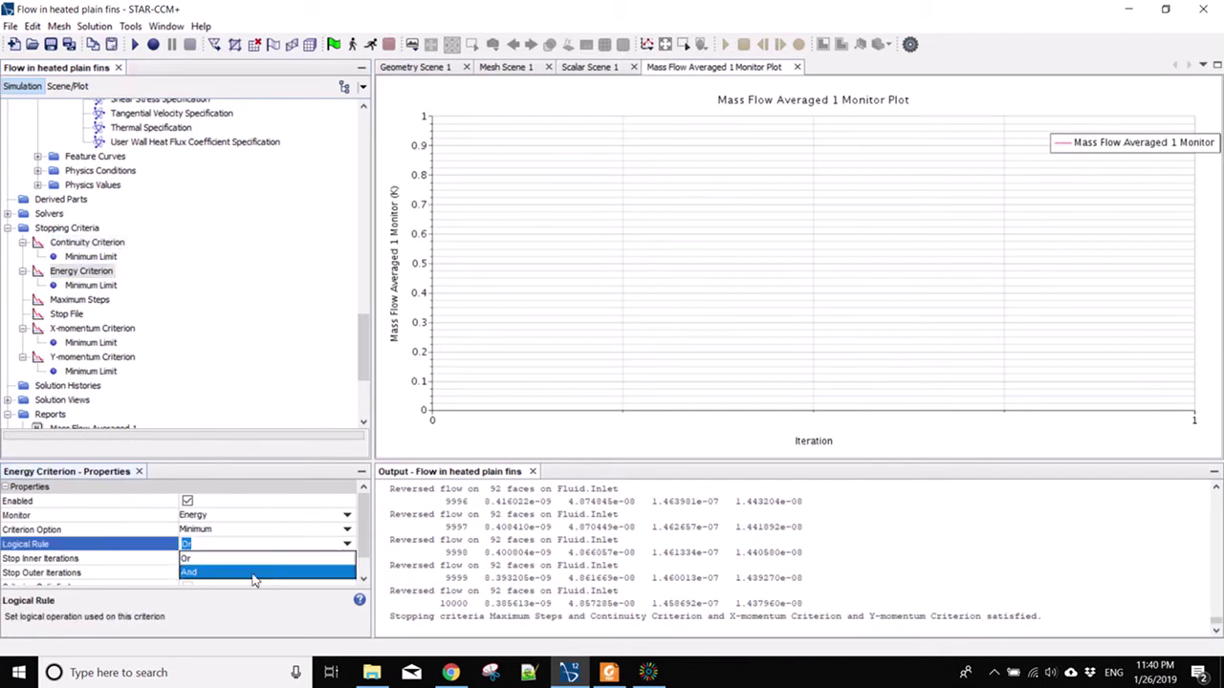
{"action": "left_click", "coordinate": [255, 573]}
- Set the logical rule of the X-momentum and Y-momentum criteria to And
{"action": "left_click", "coordinate": [105, 331]}
{"action": "left_click", "coordinate": [347, 544]}
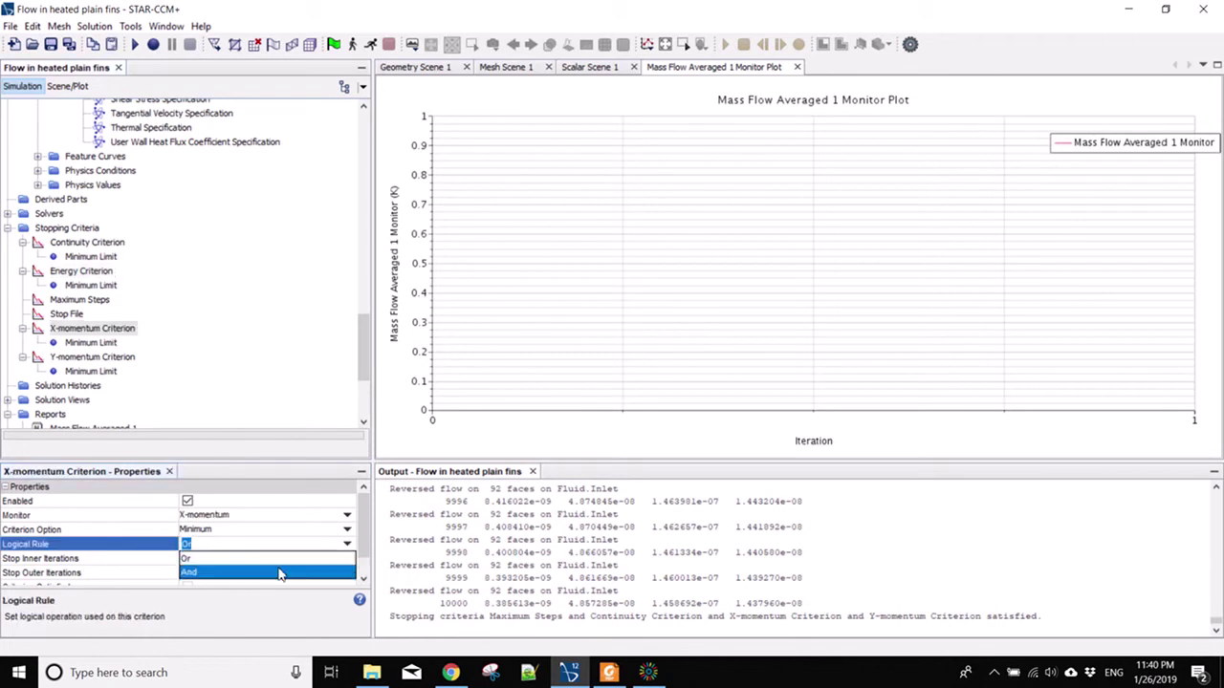
{"action": "left_click", "coordinate": [280, 572]}
{"action": "left_click", "coordinate": [115, 358]}
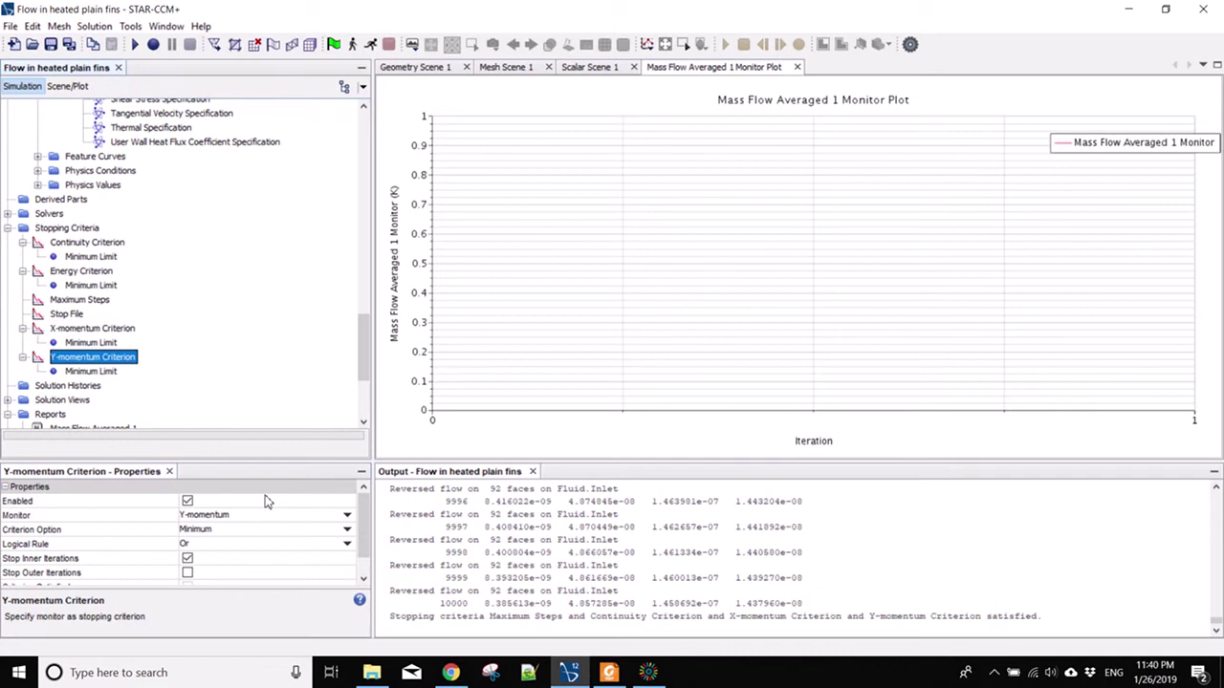
{"action": "left_click", "coordinate": [310, 544]}
{"action": "left_click", "coordinate": [258, 572]}
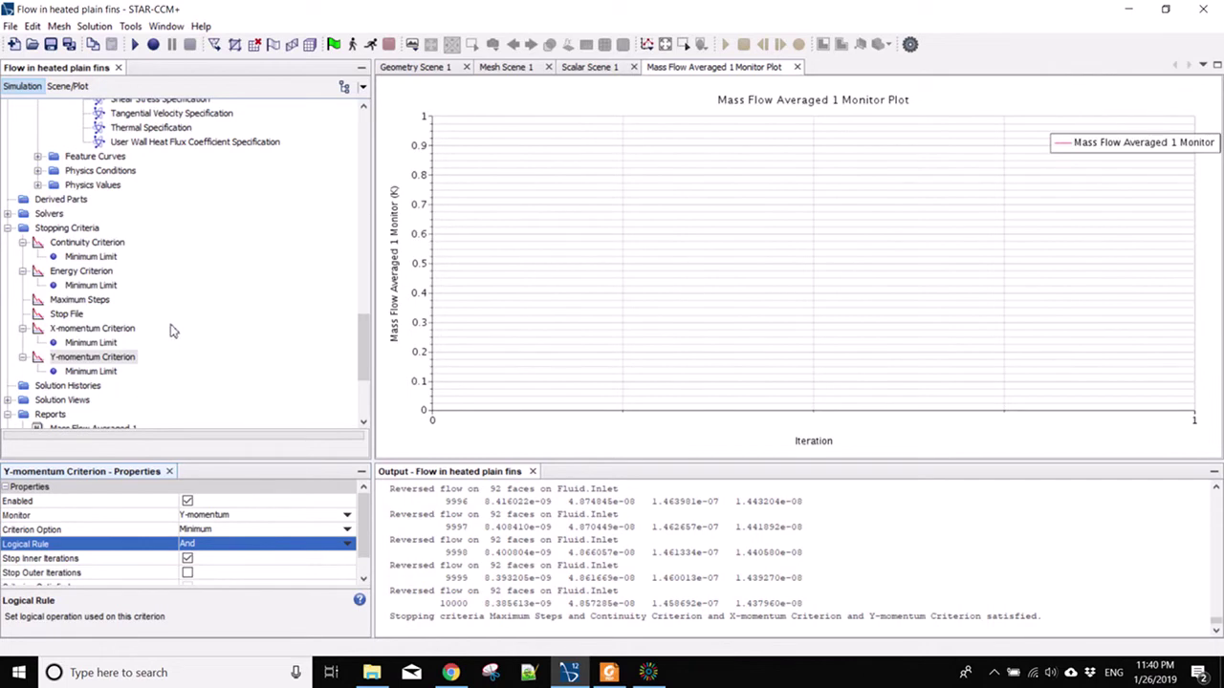
- Review the Maximum Steps criterion's settings and display the temperature field in Scalar Scene 1
{"action": "left_click", "coordinate": [81, 301]}
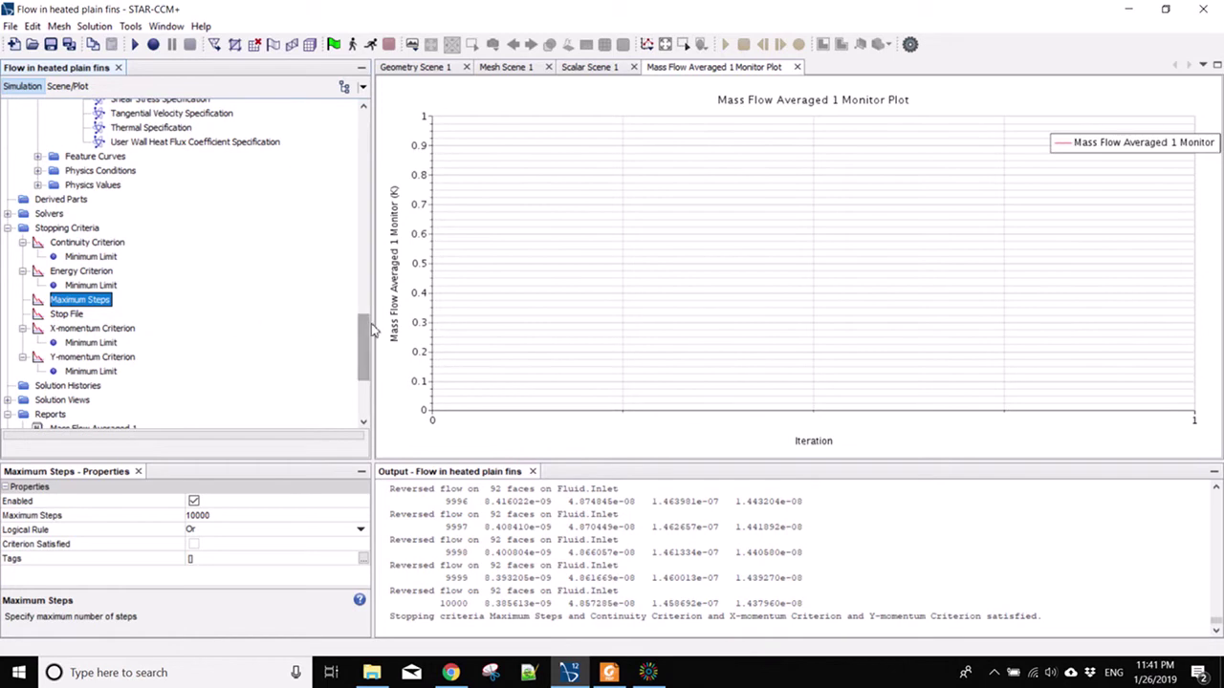
{"action": "left_click_drag", "start_coordinate": [365, 334], "coordinate": [351, 355]}
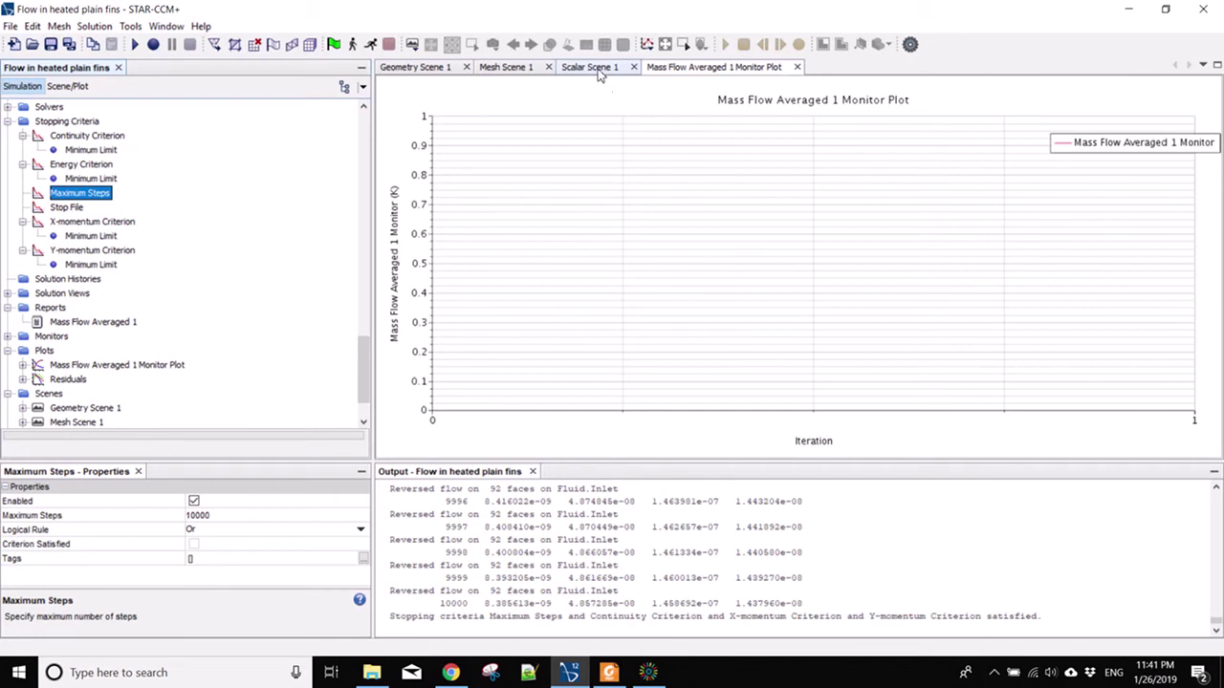
{"action": "left_click", "coordinate": [590, 67]}
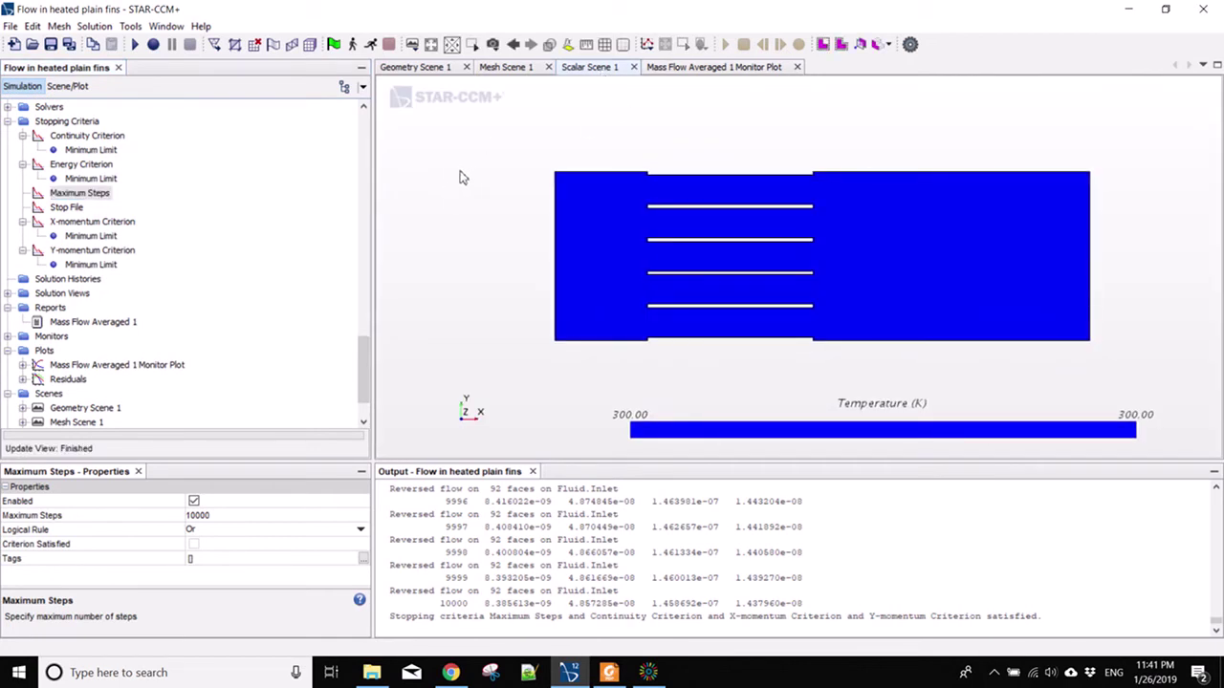
- Run the simulation and follow the outlet temperature in the Mass Flow Averaged 1 monitor plot
{"action": "left_click", "coordinate": [371, 45]}
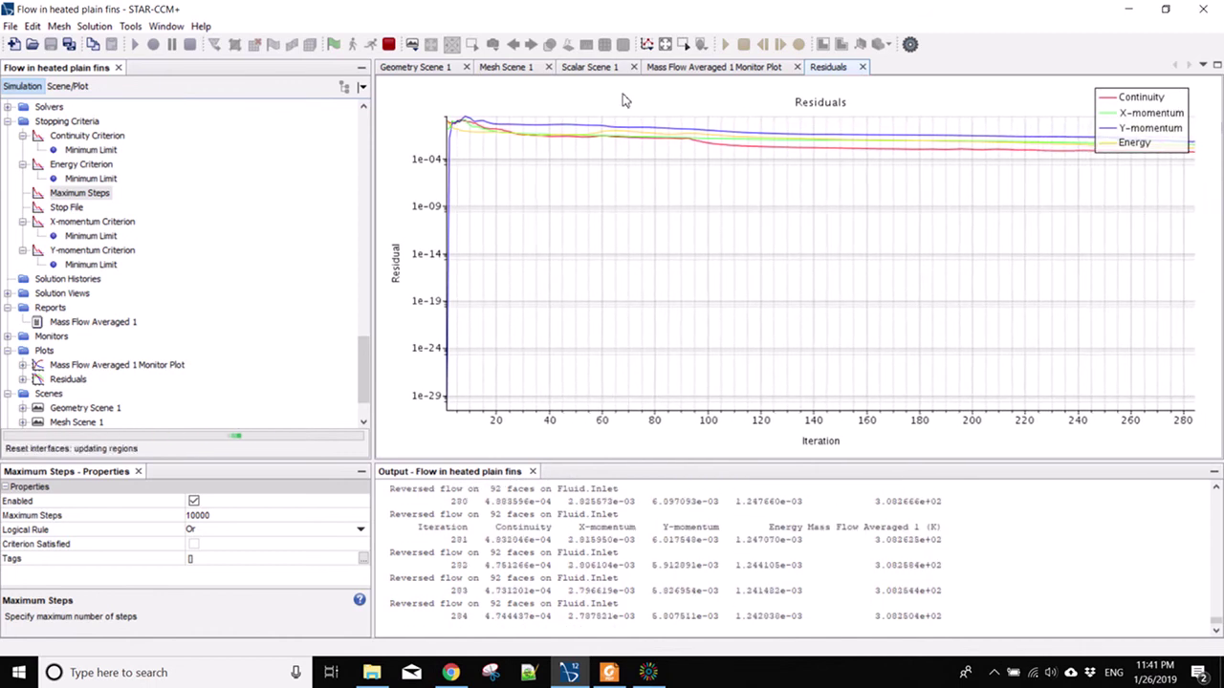
{"action": "left_click", "coordinate": [708, 69]}
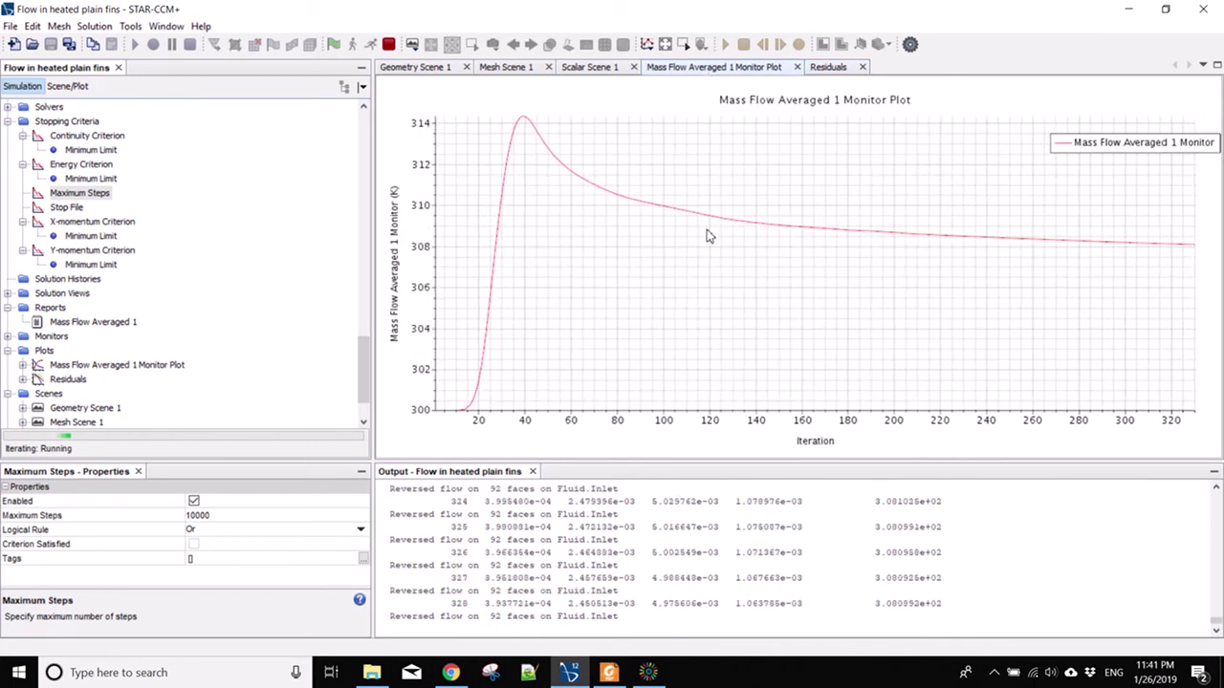